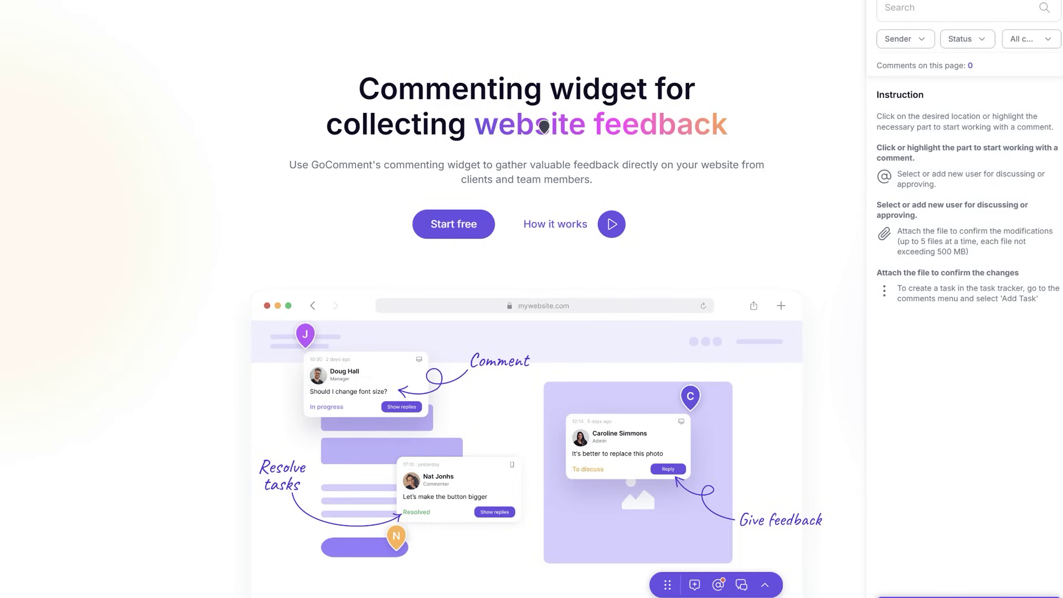
# - Post a GoComment saying 'Change this gradient' on the 'website feedback' heading
pyautogui.click(544, 122)
pyautogui.click(594, 162)
pyautogui.write('Change ')
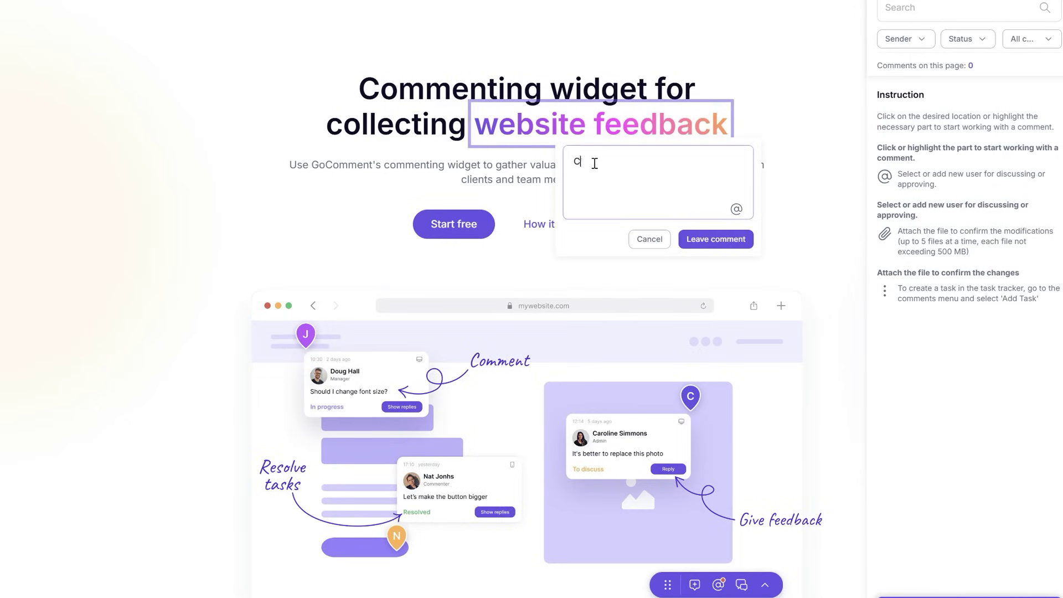
pyautogui.write('this gradient')
pyautogui.click(709, 239)
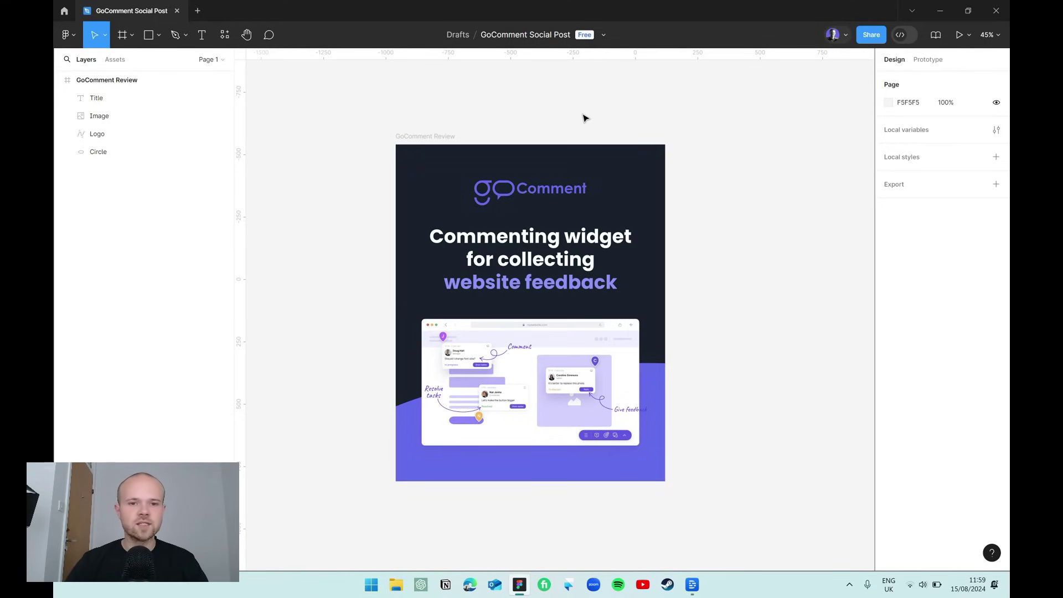
pyautogui.click(432, 135)
pyautogui.scroll(-3, 432, 137)
pyautogui.hotkey('ctrl', 'd')
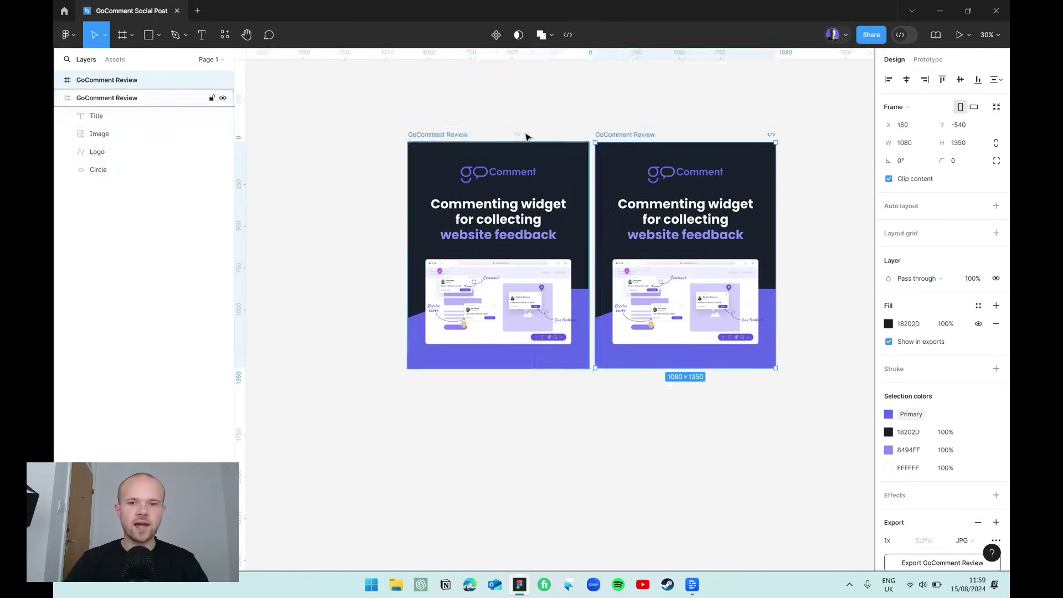
pyautogui.hotkey('ctrl', 'shift', 'g')
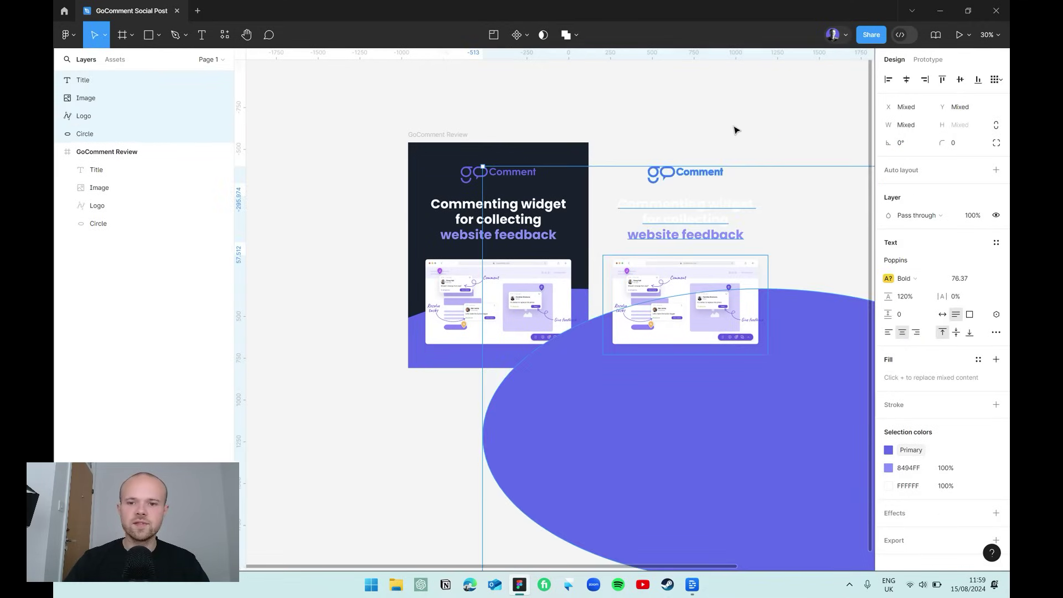
pyautogui.click(735, 128)
pyautogui.hscroll(4, 736, 128)
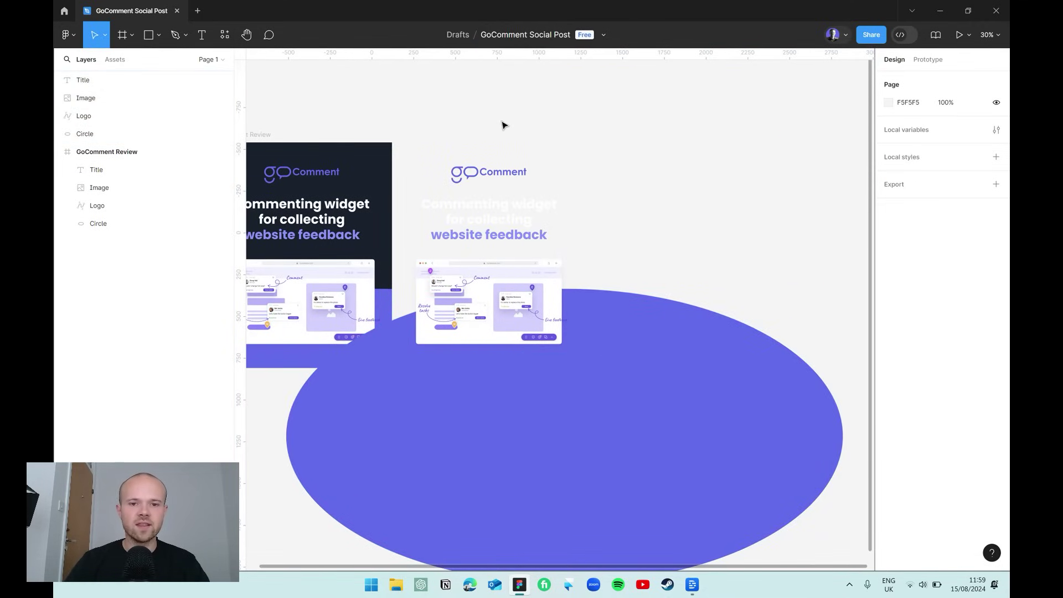
pyautogui.moveTo(541, 113); pyautogui.dragTo(469, 378)
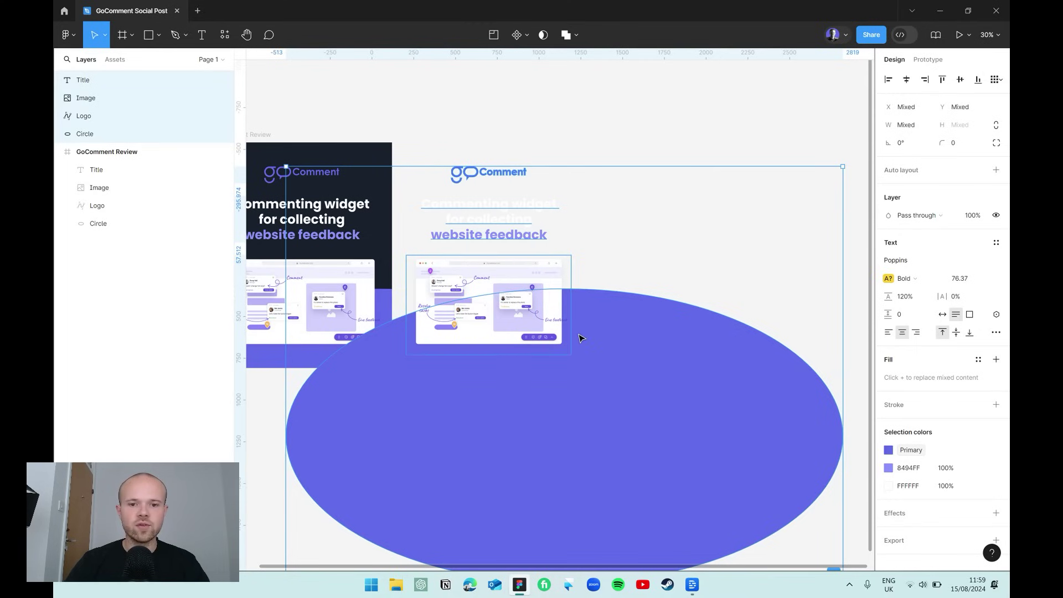
pyautogui.scroll(-1, 579, 338)
pyautogui.click(919, 527)
pyautogui.scroll(-1, 919, 535)
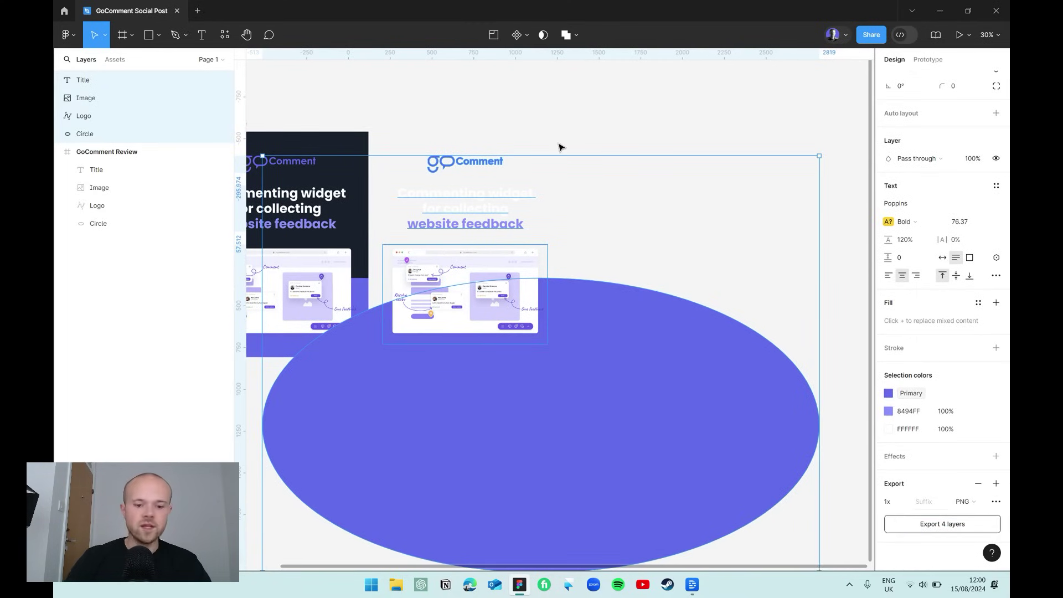
pyautogui.hotkey('ctrl', 'g')
pyautogui.scroll(-2, 645, 221)
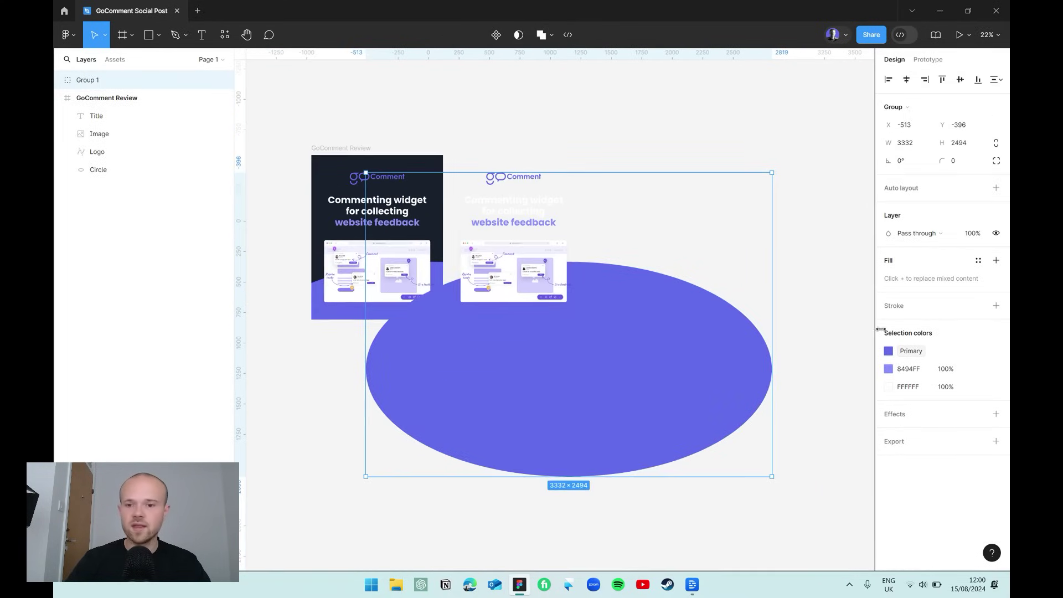
pyautogui.click(928, 442)
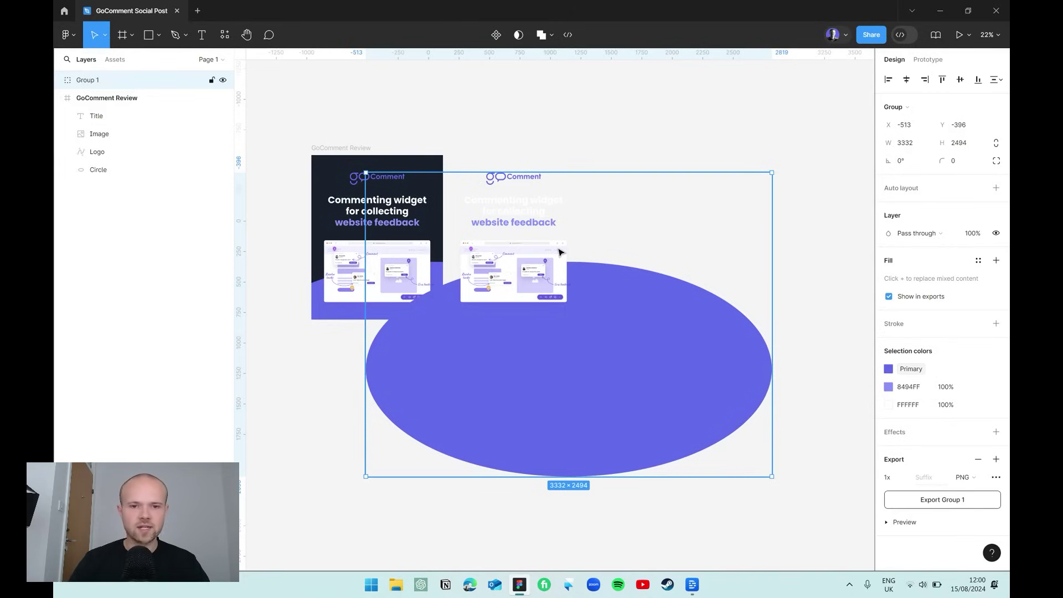
pyautogui.press('Delete')
pyautogui.scroll(5, 558, 252)
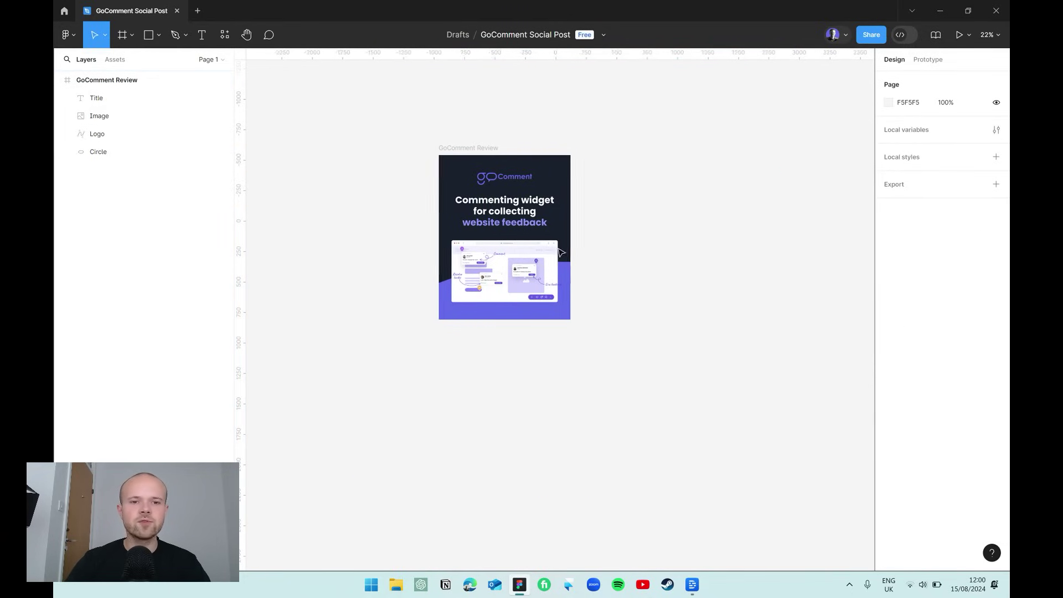
# - Zoom in and select the 1080×1350 GoComment Review frame by its title
pyautogui.scroll(-2, 559, 251)
pyautogui.scroll(-2, 558, 252)
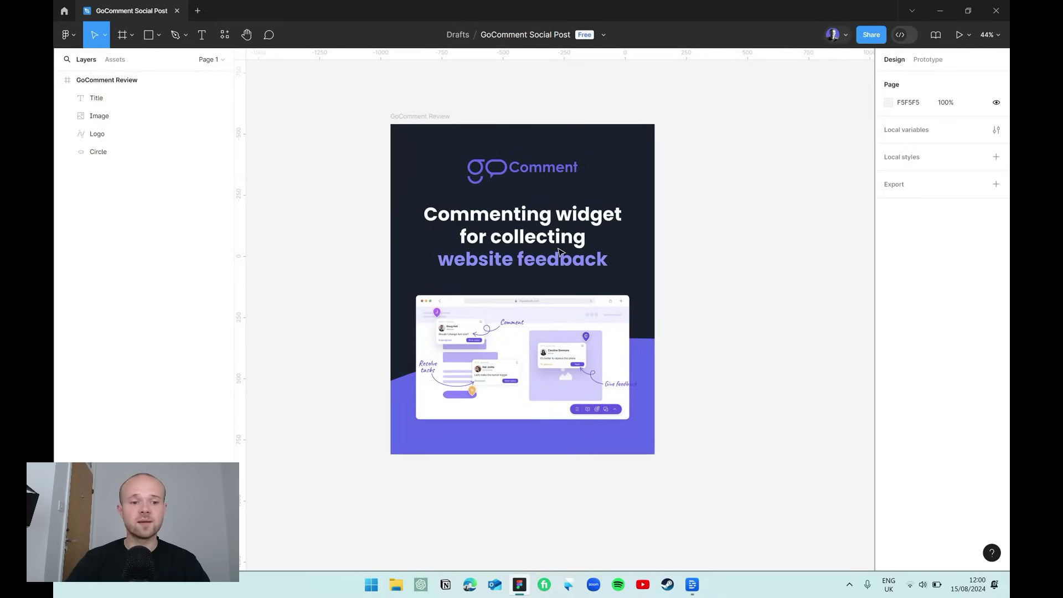
pyautogui.click(405, 118)
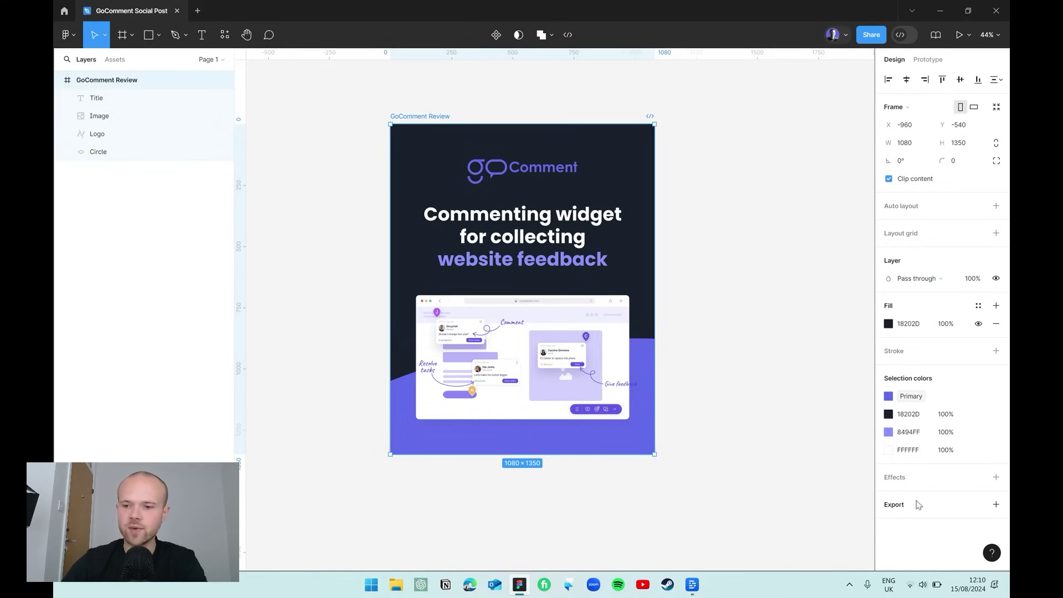
# - Add a 1x PNG export setting to the frame and start exporting it to a folder
pyautogui.click(994, 506)
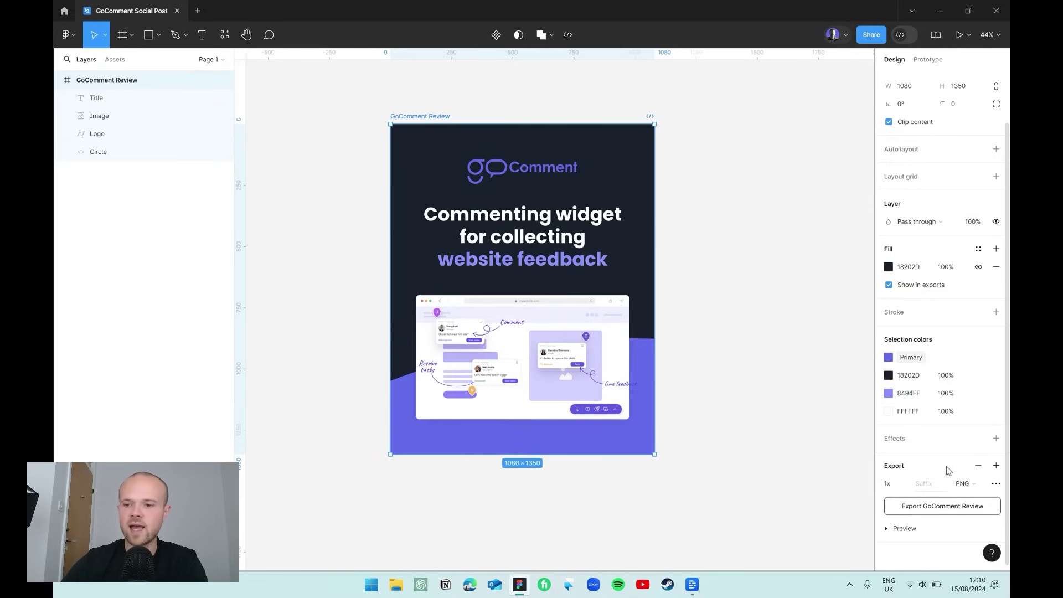
pyautogui.click(926, 506)
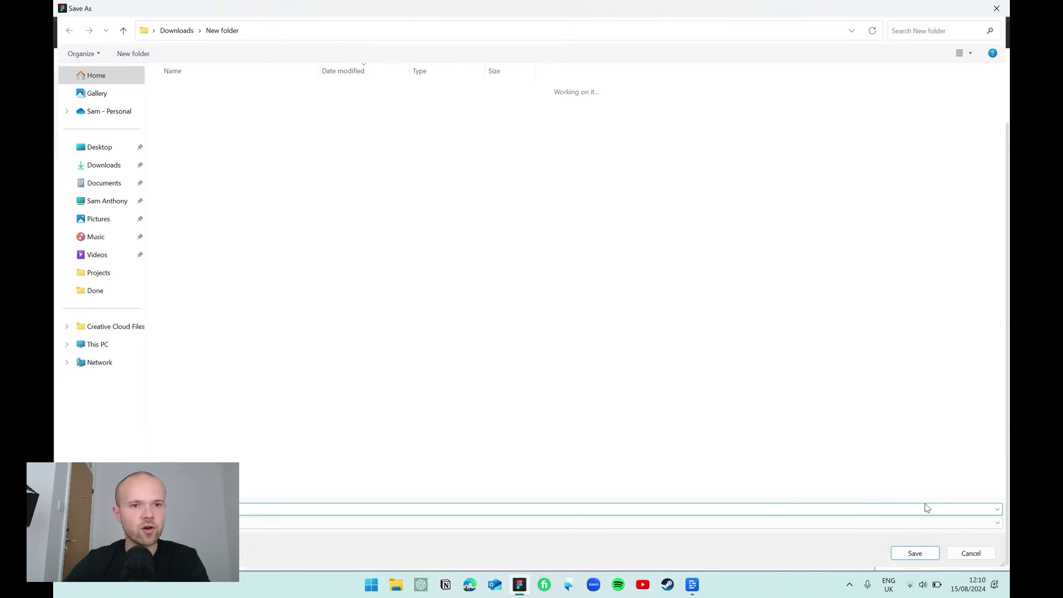
# - Cancel the Save As dialog without exporting the frame
pyautogui.click(971, 553)
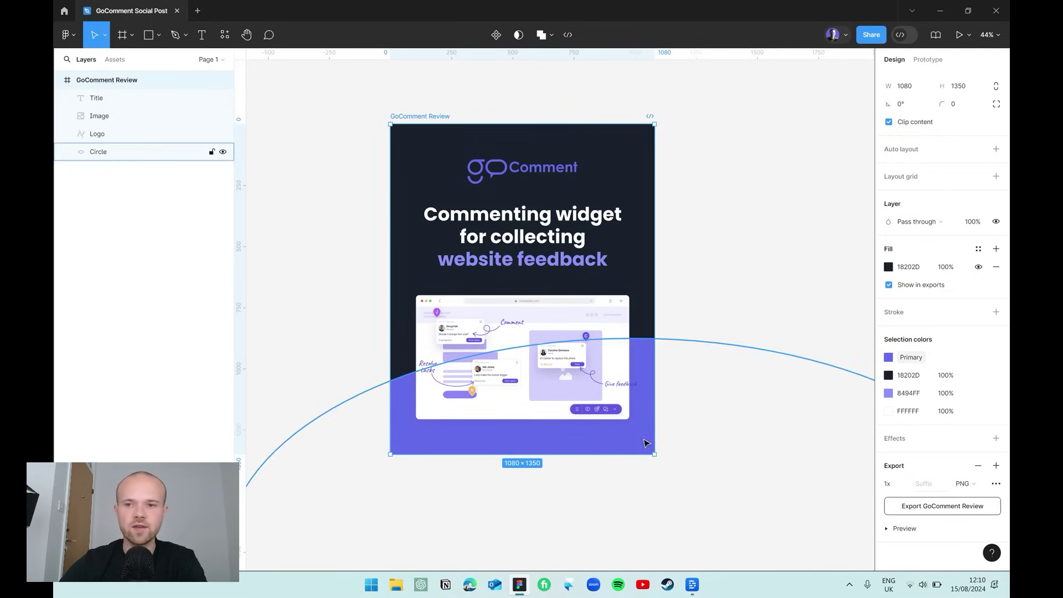
# - Switch the frame's PNG export scale from 1x to 2x
pyautogui.scroll(2, 953, 139)
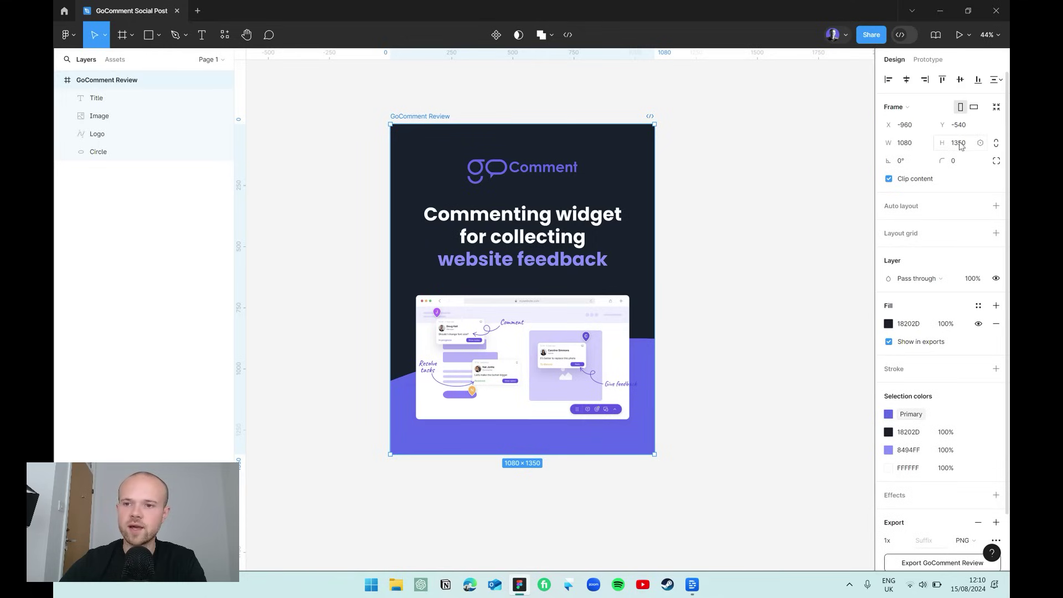
pyautogui.scroll(-2, 882, 302)
pyautogui.scroll(-1, 882, 302)
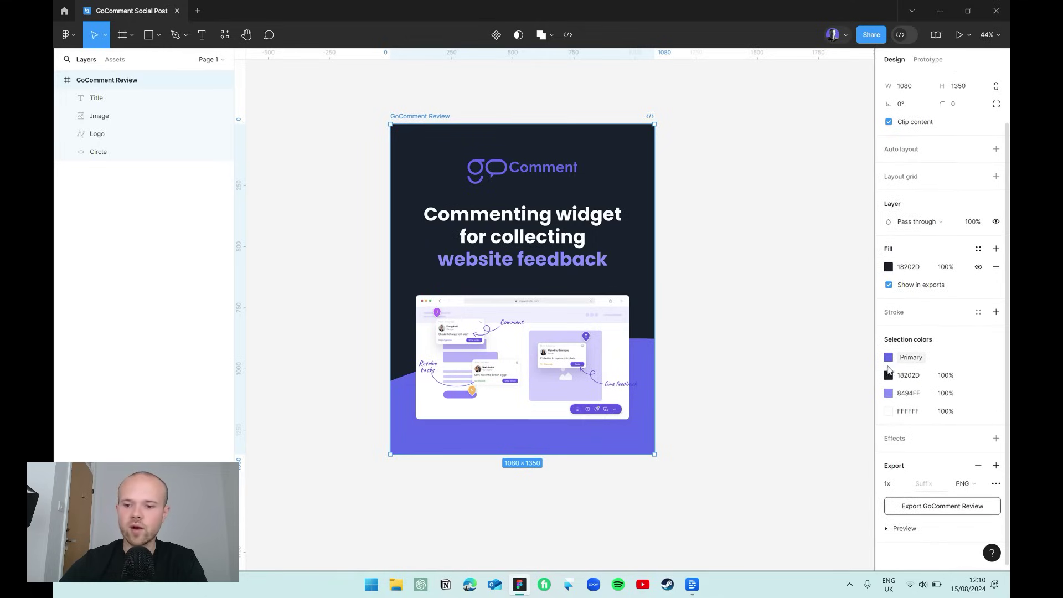
pyautogui.click(893, 489)
pyautogui.click(894, 501)
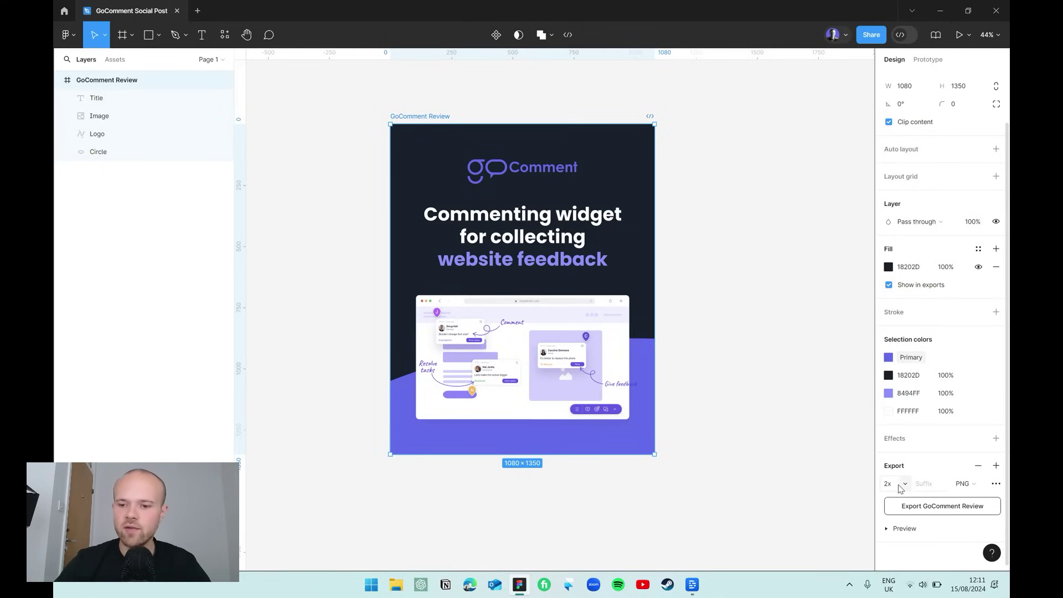
pyautogui.click(906, 486)
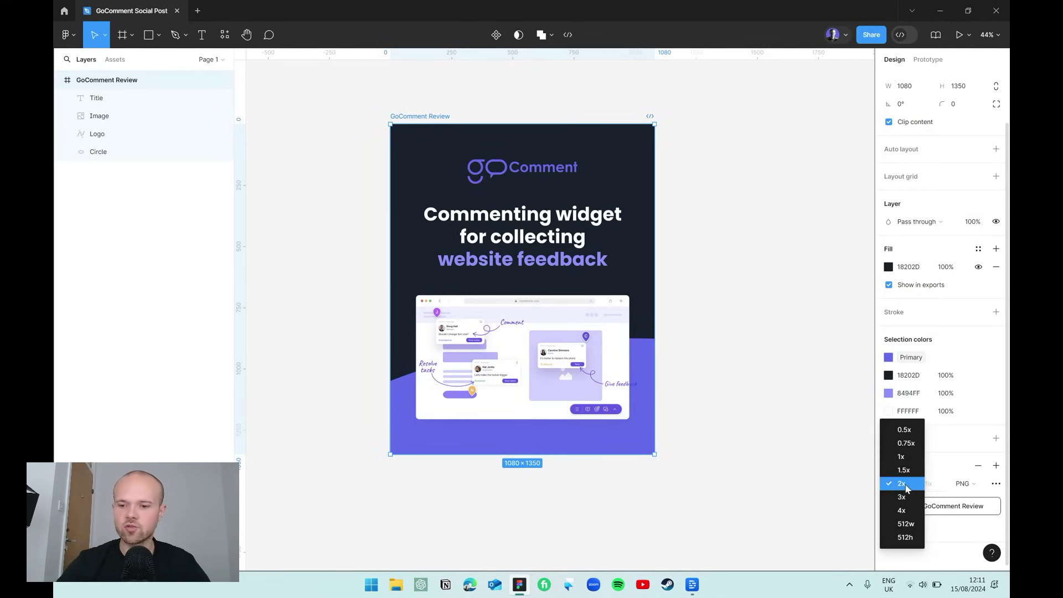
# - Try 512w and a custom typed width as export sizes, then reset the export size to 1x
pyautogui.click(905, 524)
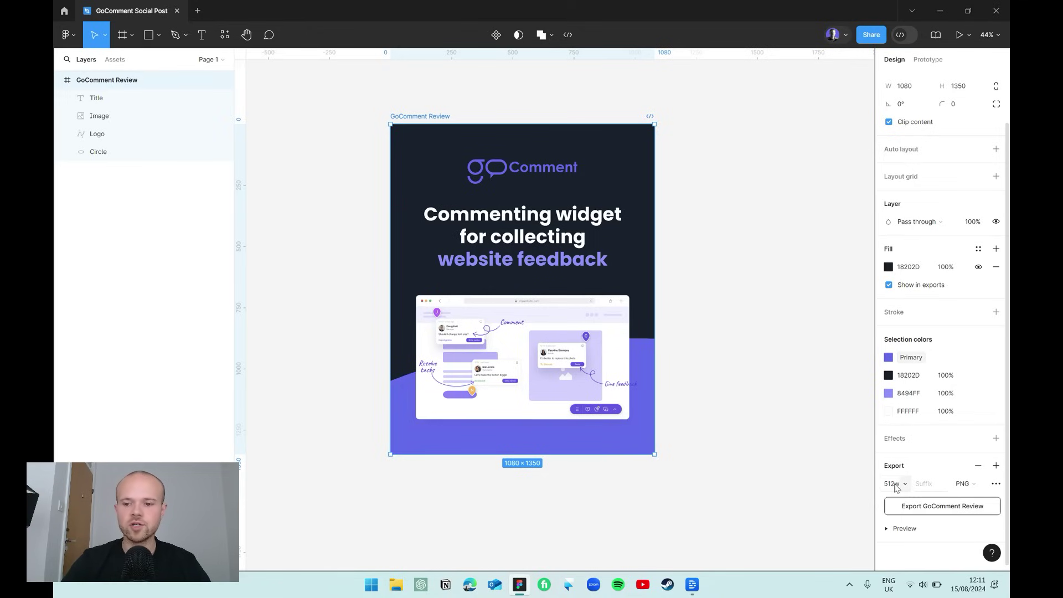
pyautogui.scroll(1, 896, 283)
pyautogui.scroll(-1, 896, 283)
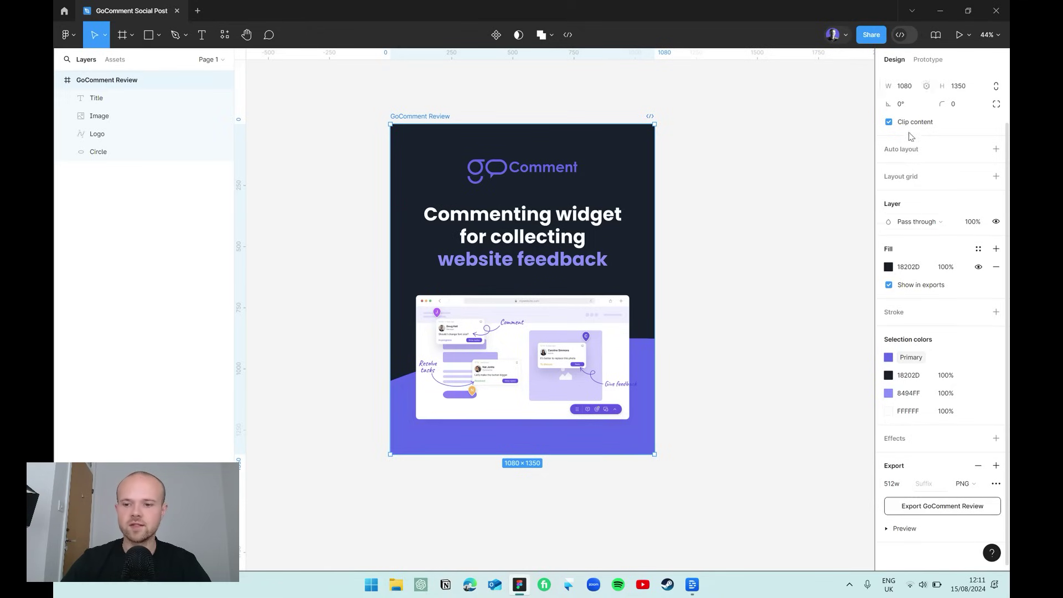
pyautogui.click(892, 485)
pyautogui.doubleClick(892, 485)
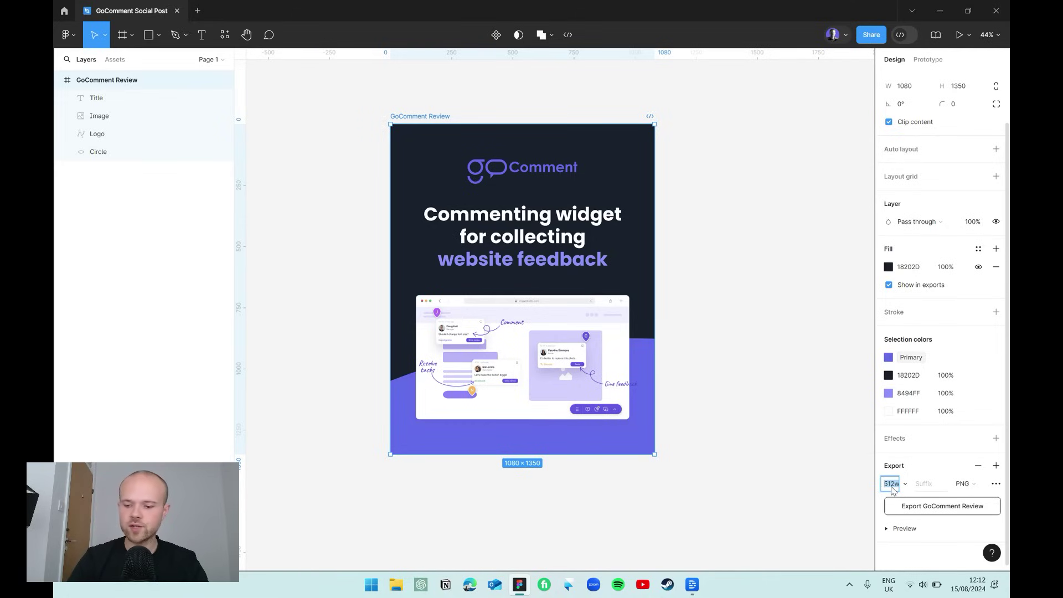
pyautogui.write('1000w')
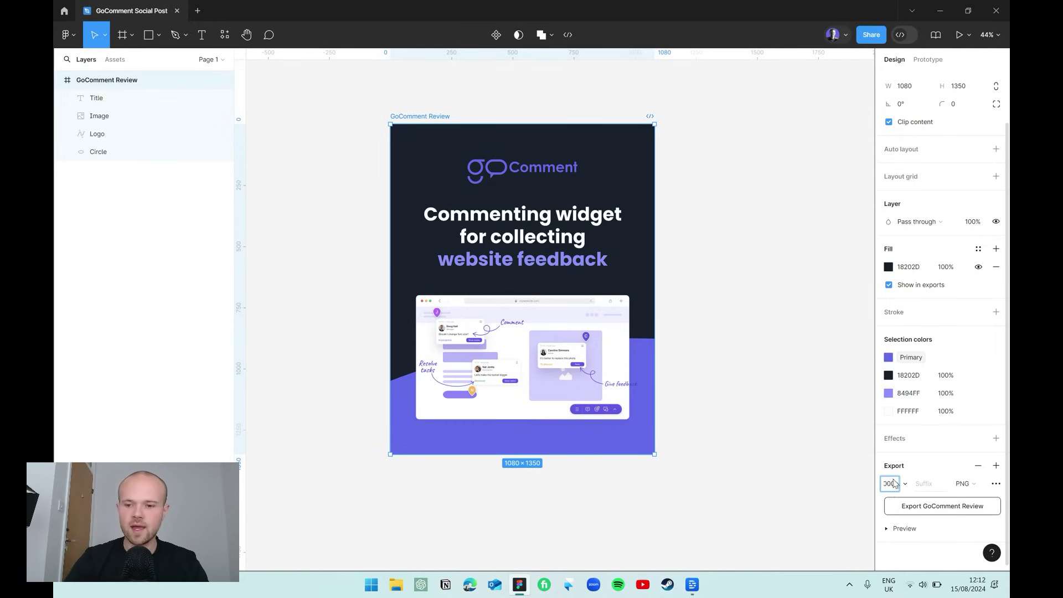
pyautogui.press('Return')
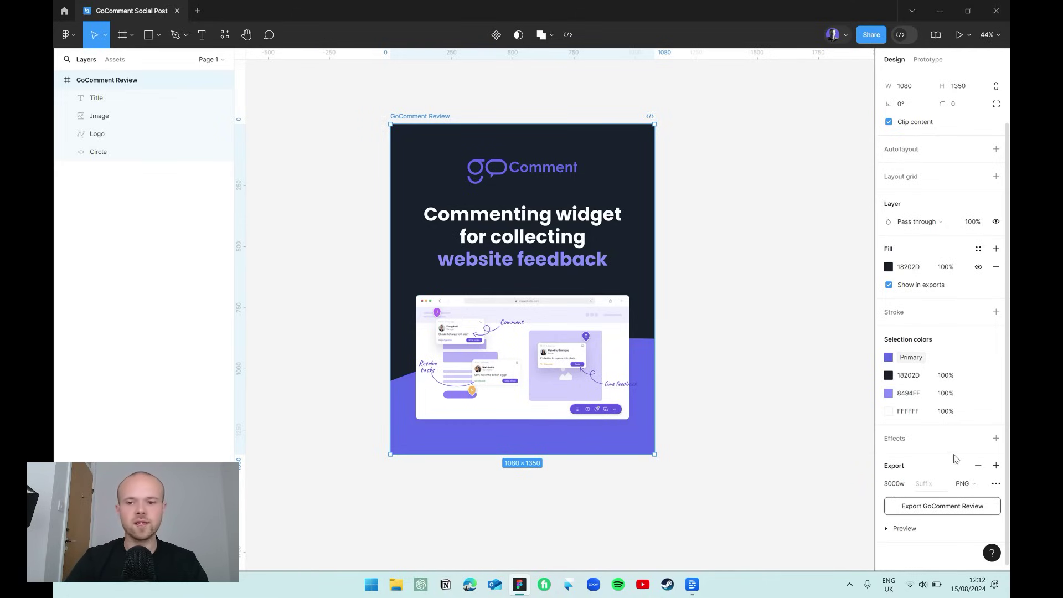
pyautogui.click(902, 483)
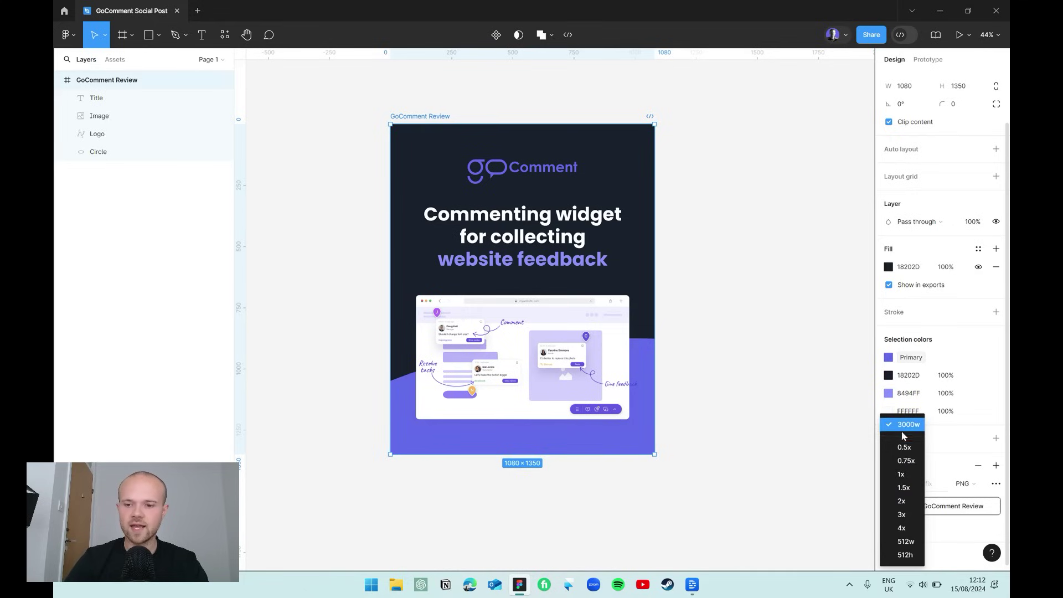
pyautogui.click(903, 476)
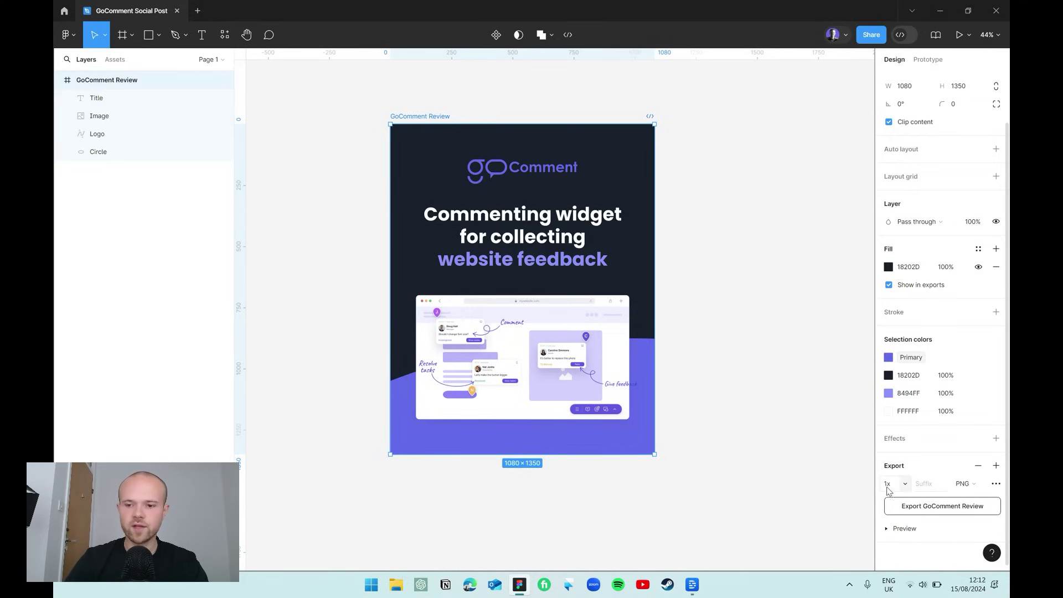
# - Enter 'var 3' as the frame's export file-name suffix
pyautogui.click(930, 485)
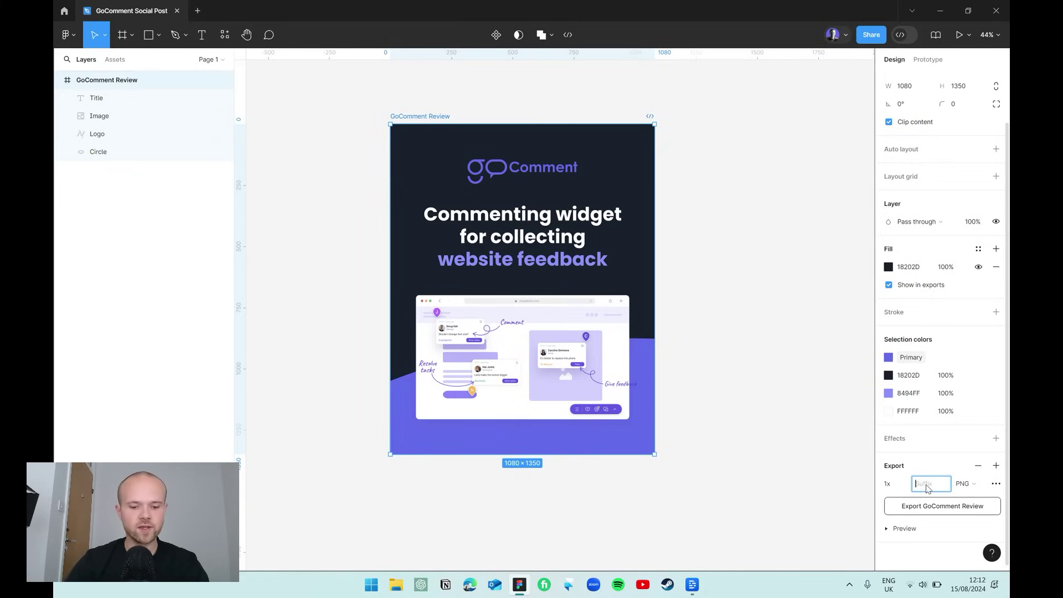
pyautogui.write('var 2')
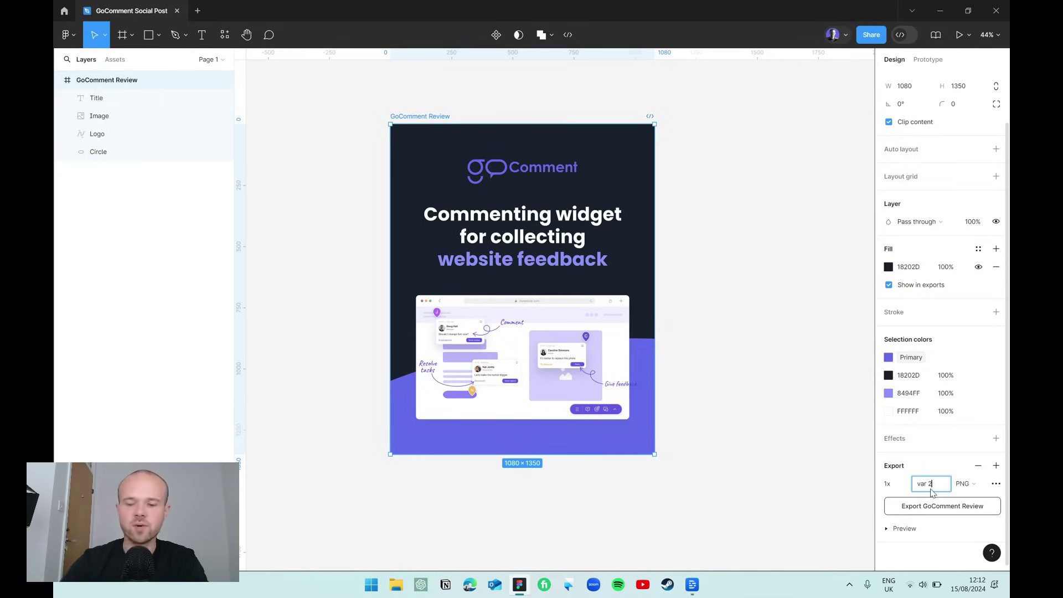
pyautogui.press('BackSpace')
pyautogui.write('1')
pyautogui.press('BackSpace')
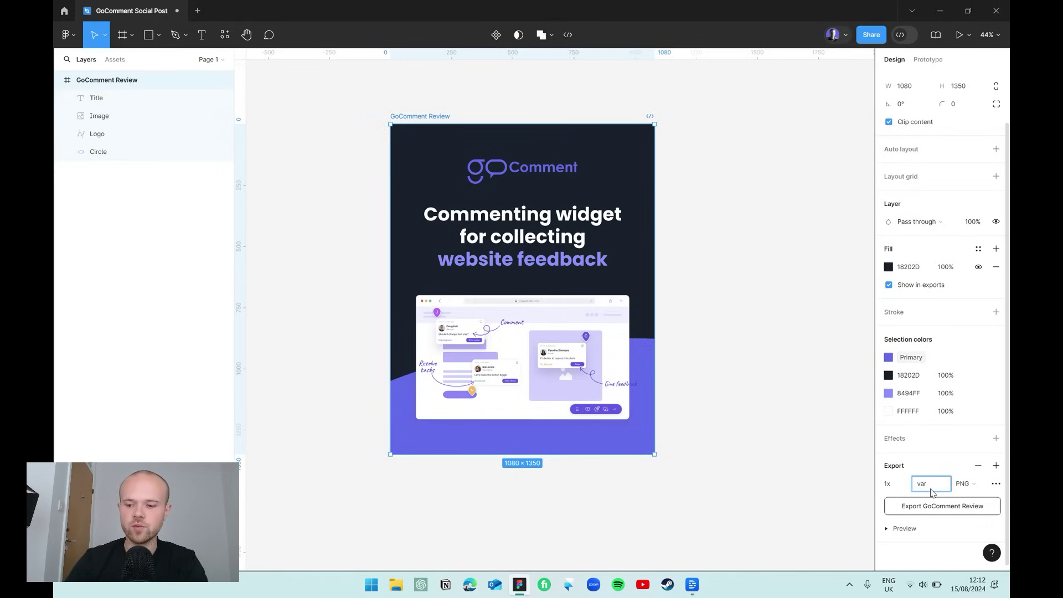
pyautogui.write('3')
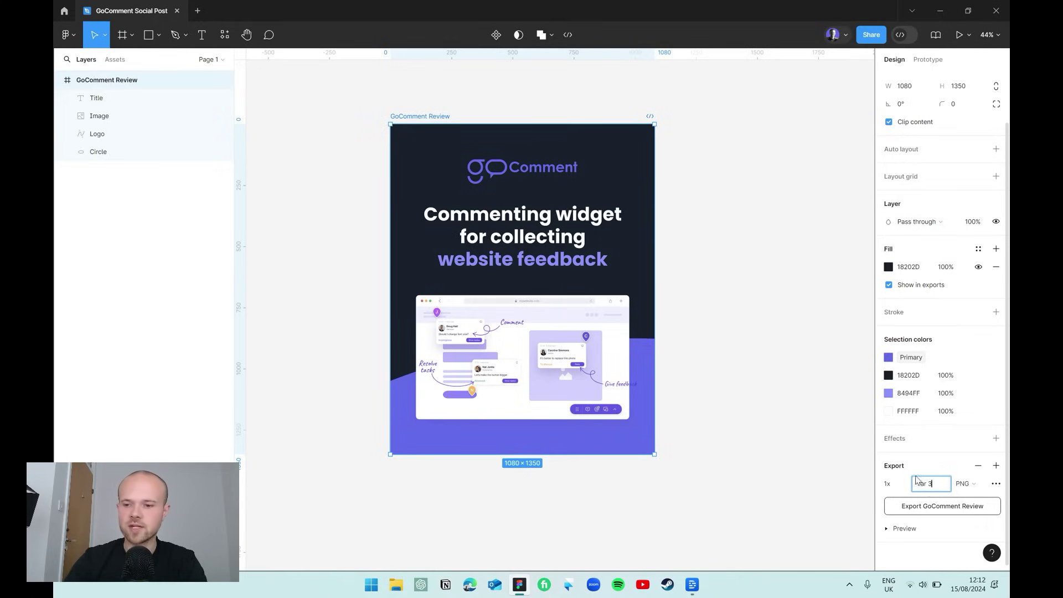
pyautogui.press('Return')
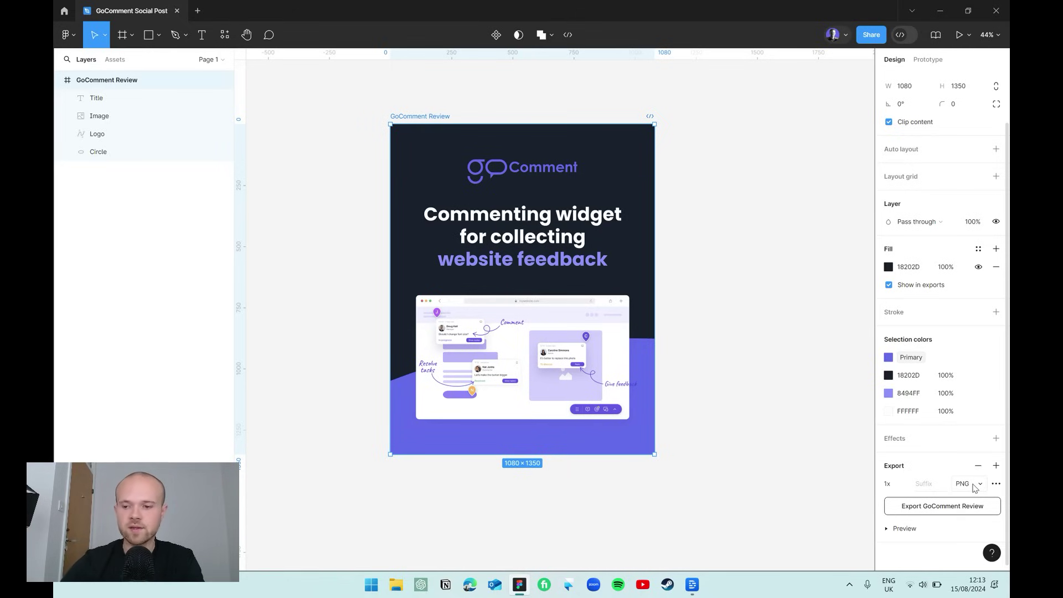
# - Show the export format choices PNG, JPG, SVG and PDF for the frame
pyautogui.click(974, 485)
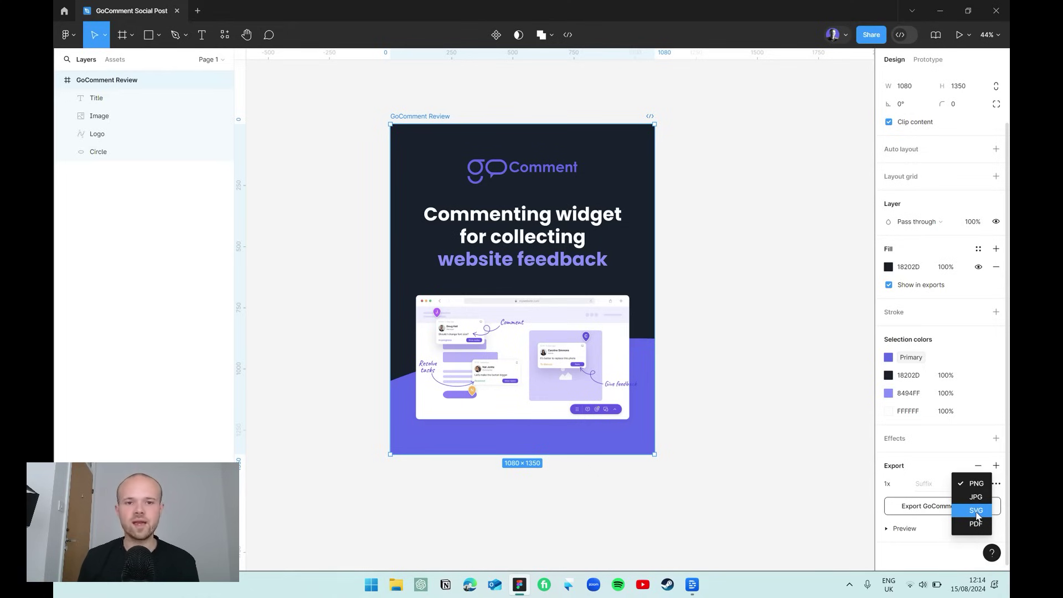
# - Select the Logo layer and zoom in to inspect its vector edges
pyautogui.click(535, 174)
pyautogui.click(535, 173)
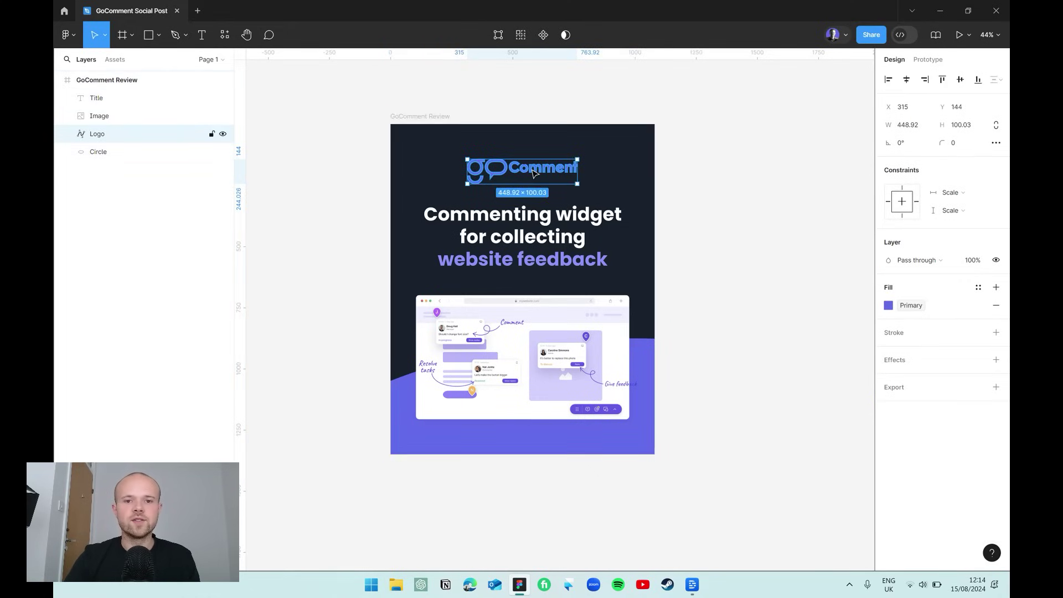
pyautogui.hotkey('shift', '2')
pyautogui.scroll(15, 534, 174)
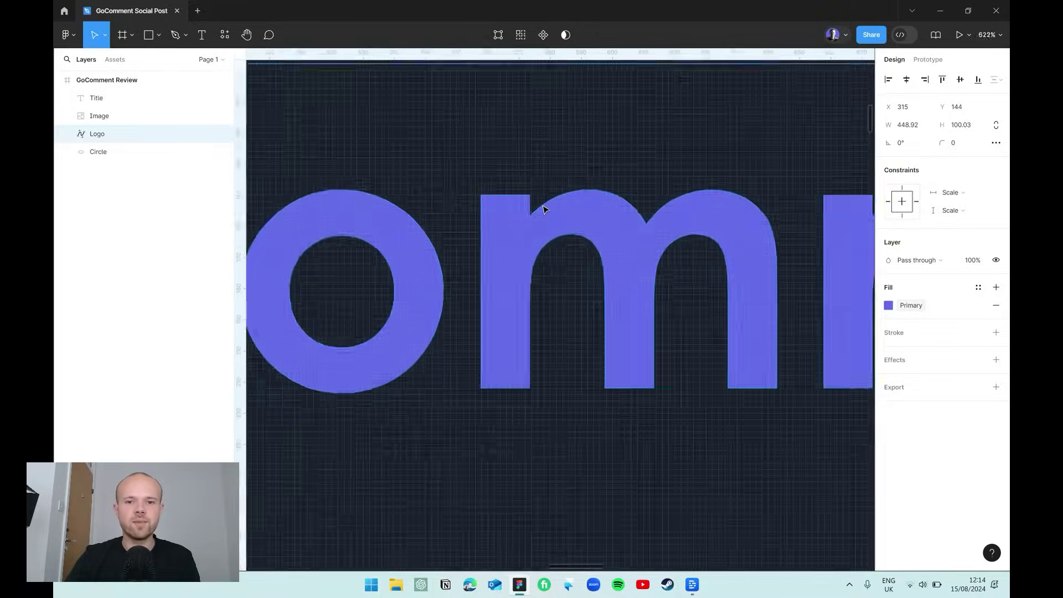
pyautogui.scroll(5, 543, 208)
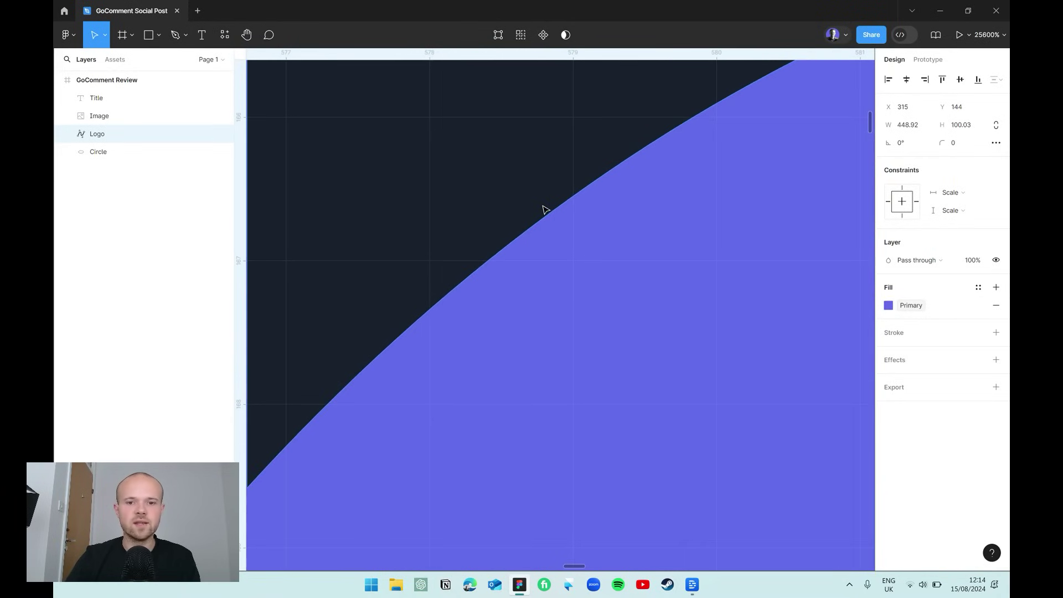
pyautogui.scroll(-20, 543, 208)
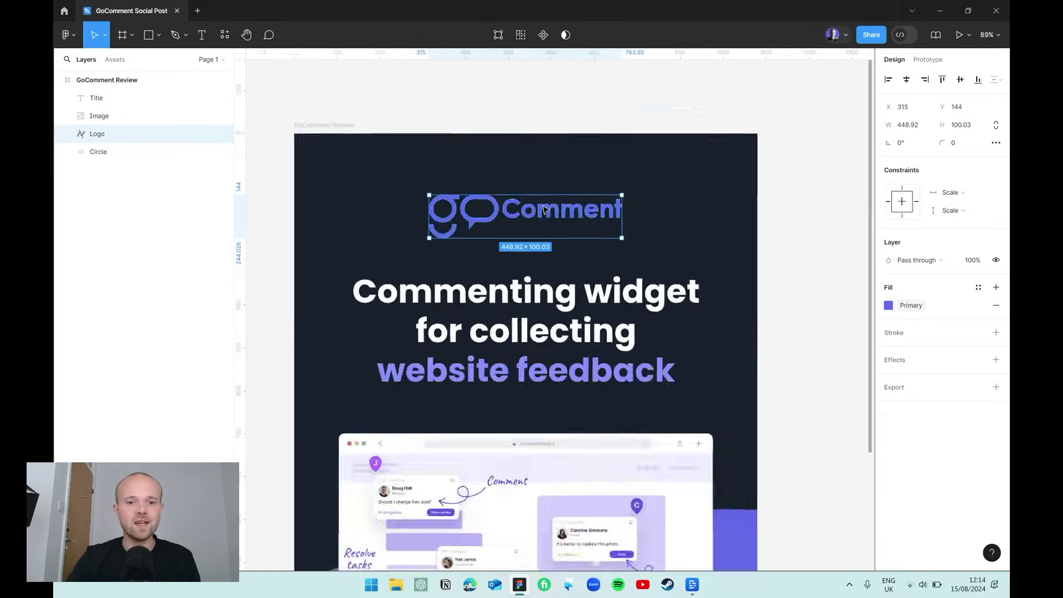
pyautogui.scroll(-4, 543, 209)
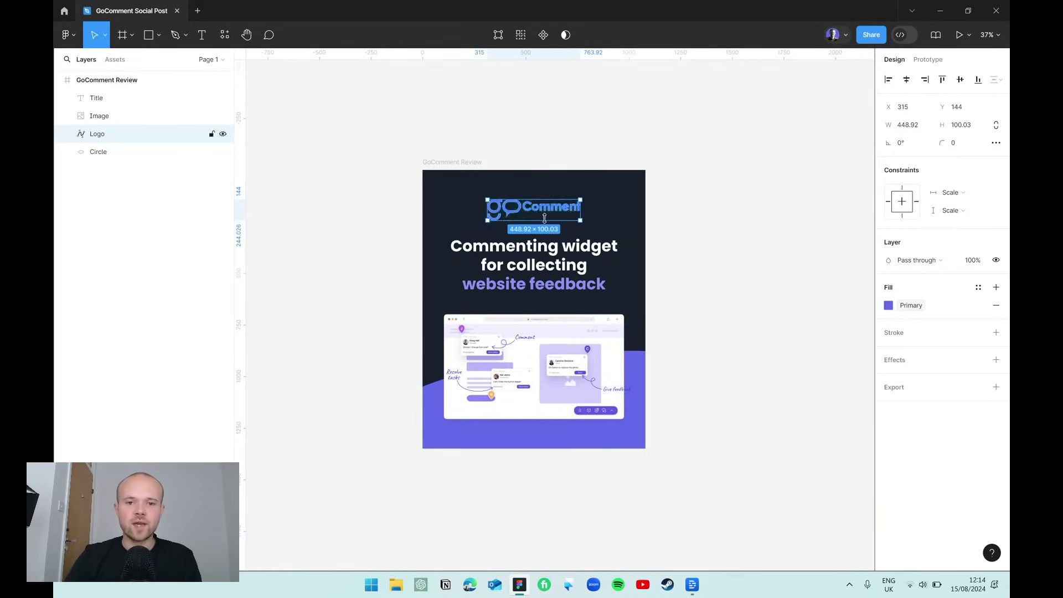
# - Give the logo an SVG export setting, then reselect the parent GoComment Review frame
pyautogui.click(941, 386)
pyautogui.click(963, 405)
pyautogui.click(973, 440)
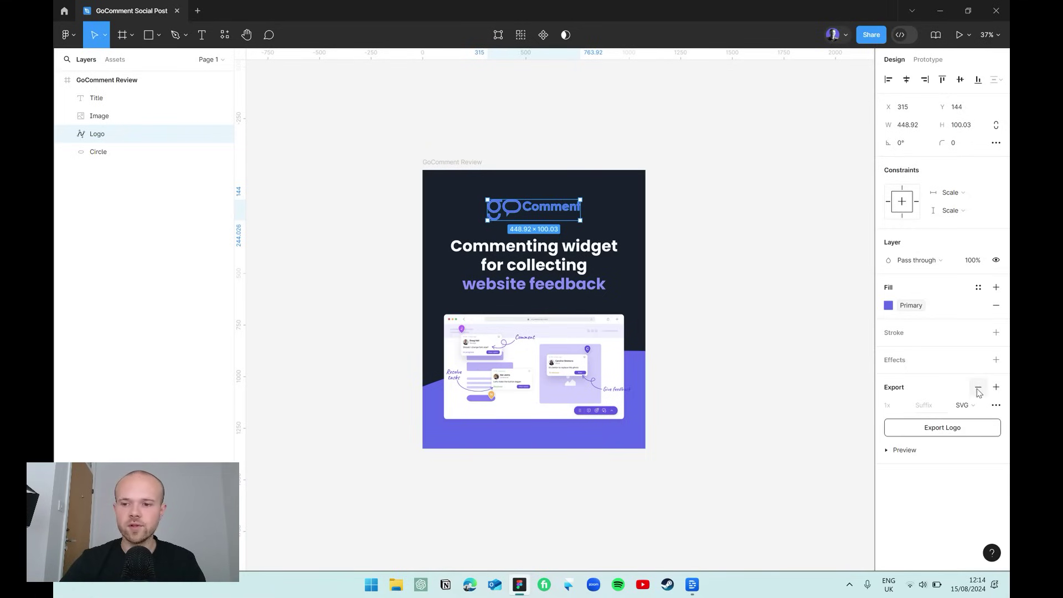
pyautogui.press('Escape')
pyautogui.scroll(-2, 931, 478)
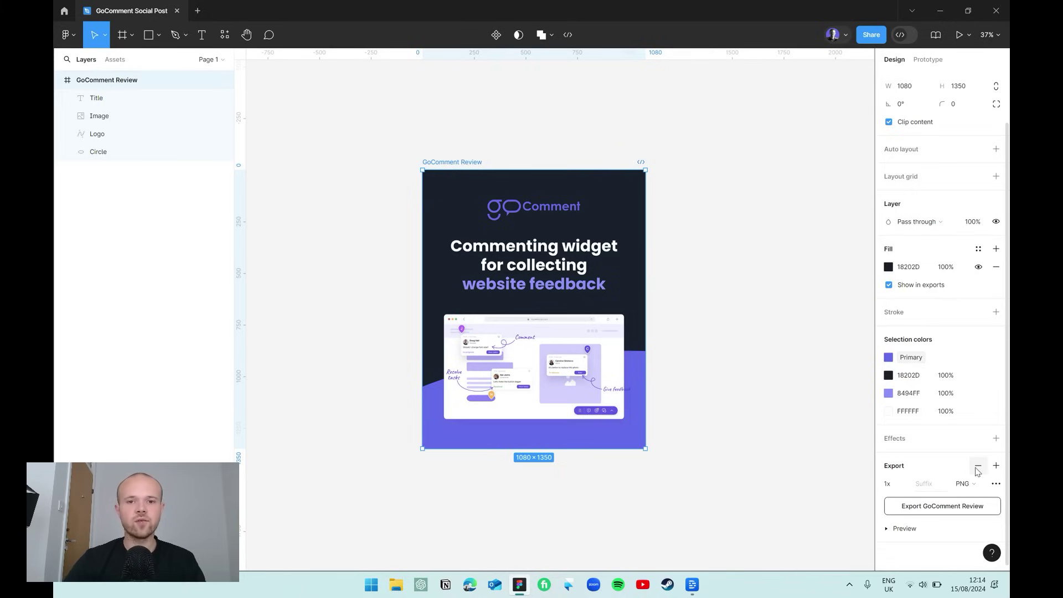
# - Duplicate the GoComment Review frame and type a 'va' export suffix on the copy
pyautogui.scroll(-4, 742, 321)
pyautogui.hscroll(3, 743, 321)
pyautogui.hotkey('ctrl', 'd')
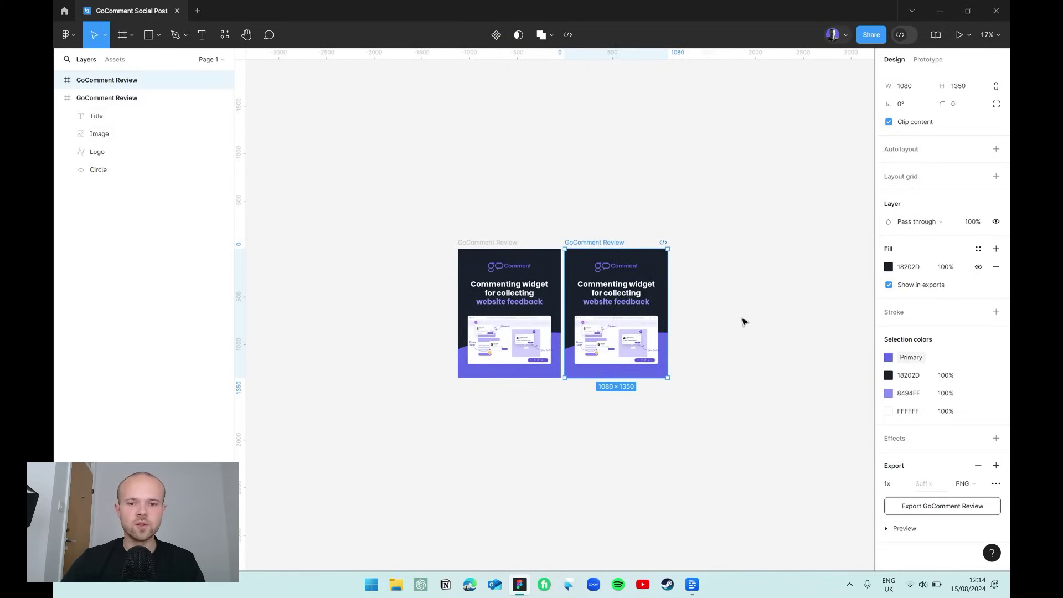
pyautogui.press('Tab')
pyautogui.click(929, 485)
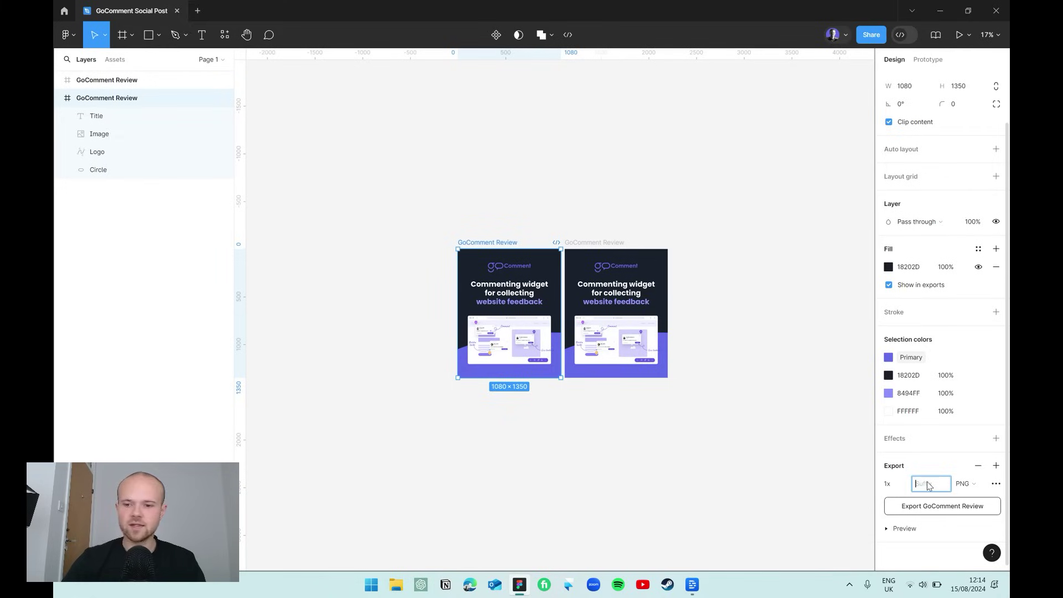
pyautogui.click(579, 245)
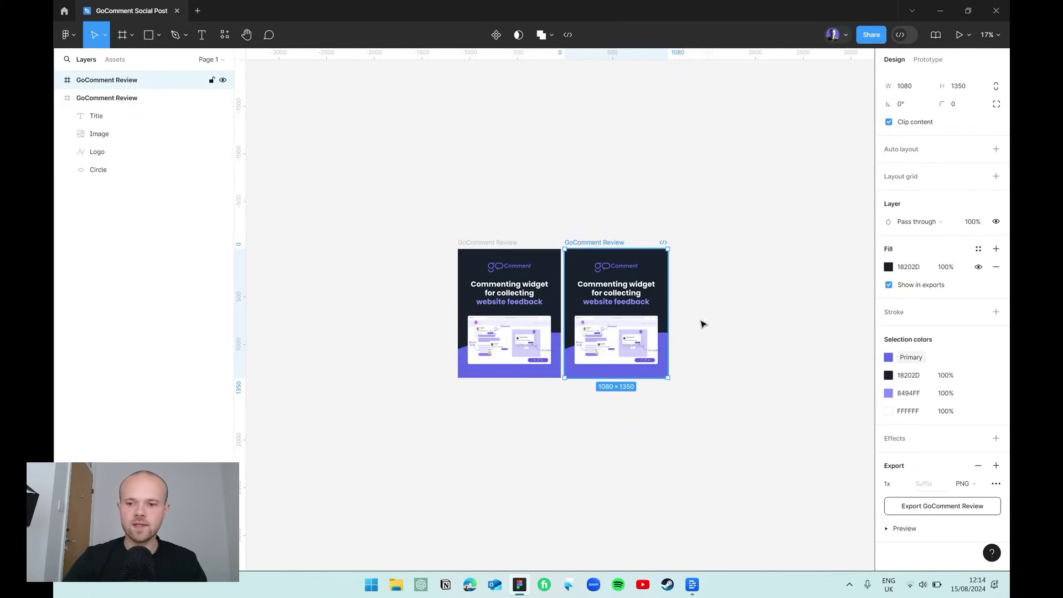
pyautogui.click(926, 484)
pyautogui.write('var')
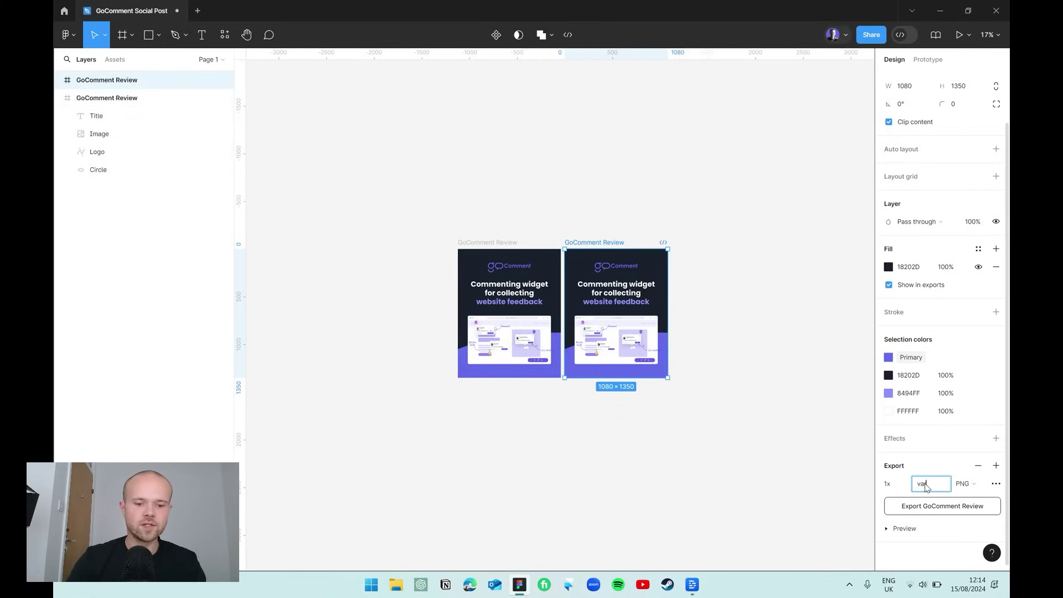
pyautogui.click(700, 384)
# - Open the batch export panel for both frames via Quick Actions 'ex' and Ctrl+Shift+E
pyautogui.hotkey('ctrl', '/')
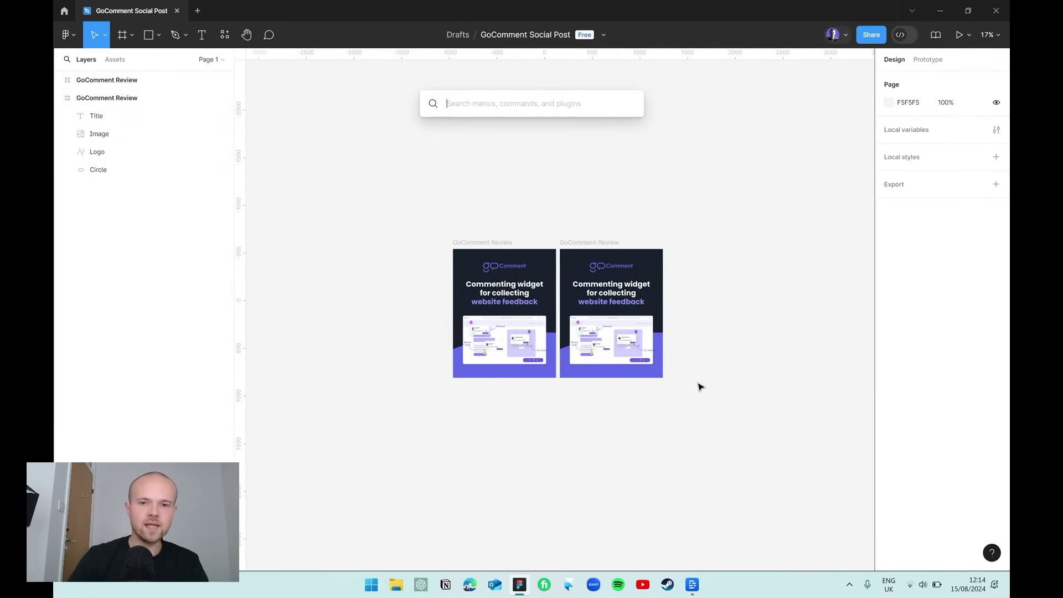
pyautogui.write('ex')
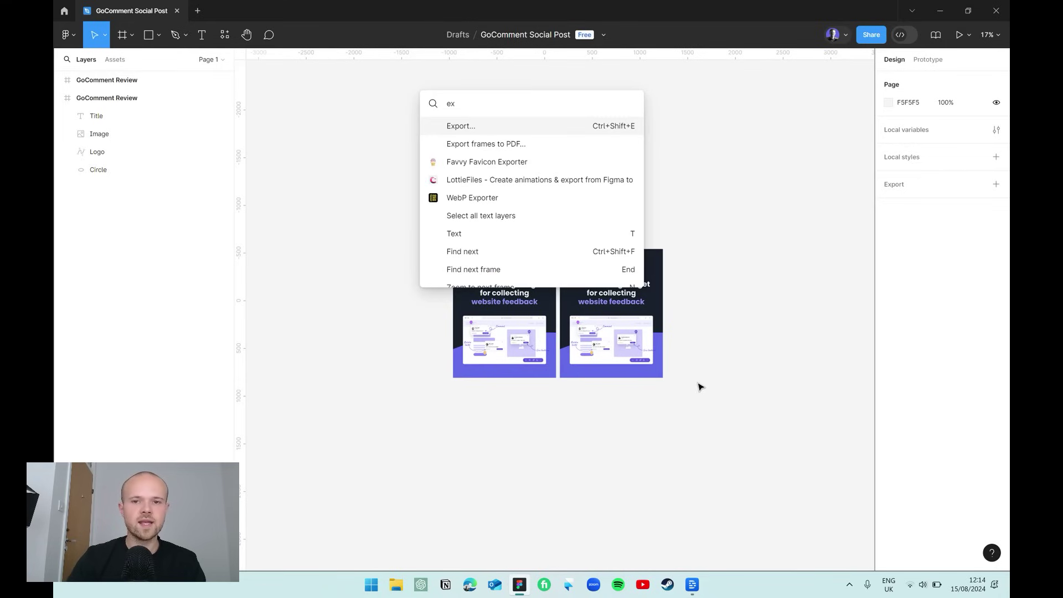
pyautogui.press('Return')
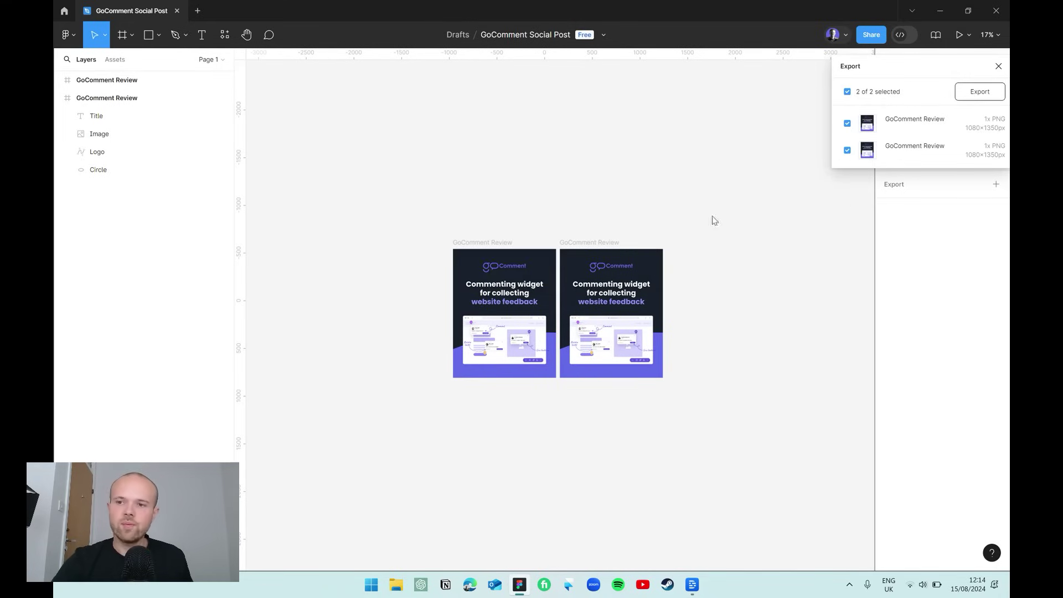
pyautogui.click(590, 244)
pyautogui.scroll(-2, 914, 498)
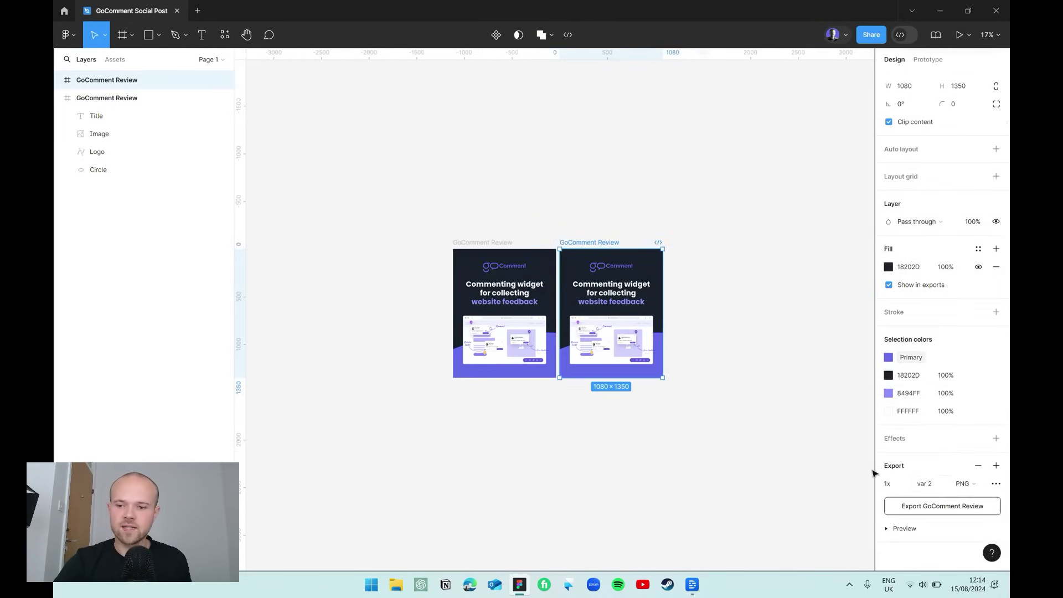
pyautogui.click(634, 203)
pyautogui.hotkey('ctrl', 'shift', 'e')
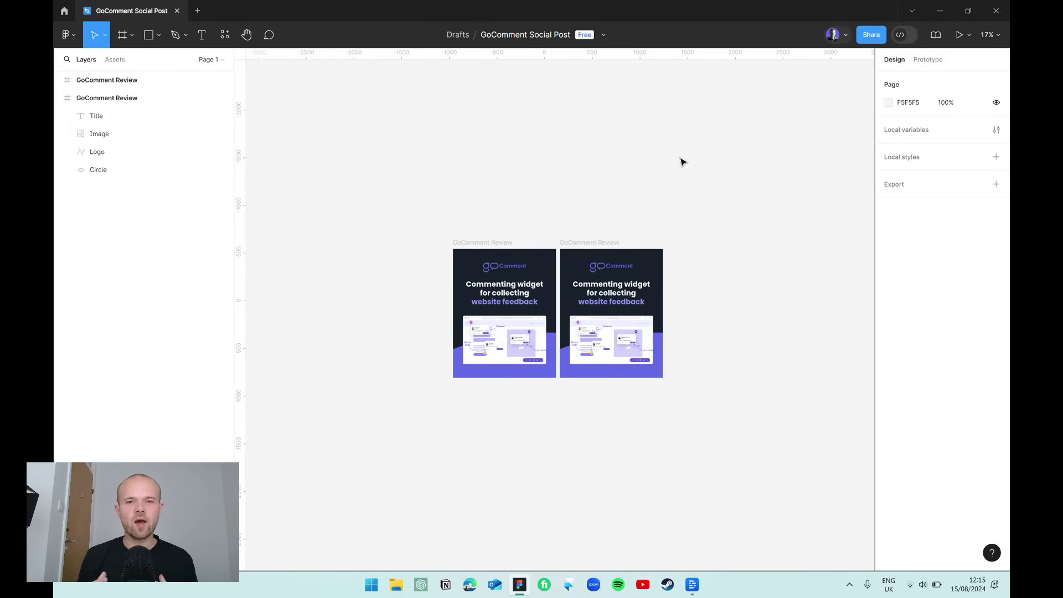
# - Delete the duplicate frame on the right of the canvas
pyautogui.click(596, 252)
pyautogui.press('Delete')
pyautogui.scroll(3, 595, 249)
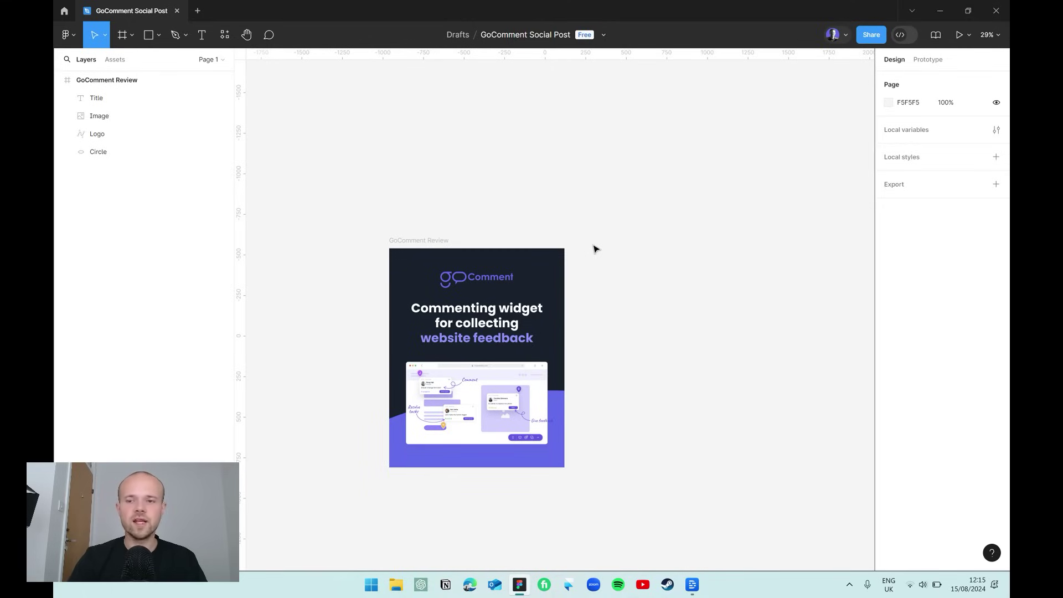
# - Copy the GoComment Review frame to the clipboard as a PNG via Copy/Paste as
pyautogui.click(408, 240)
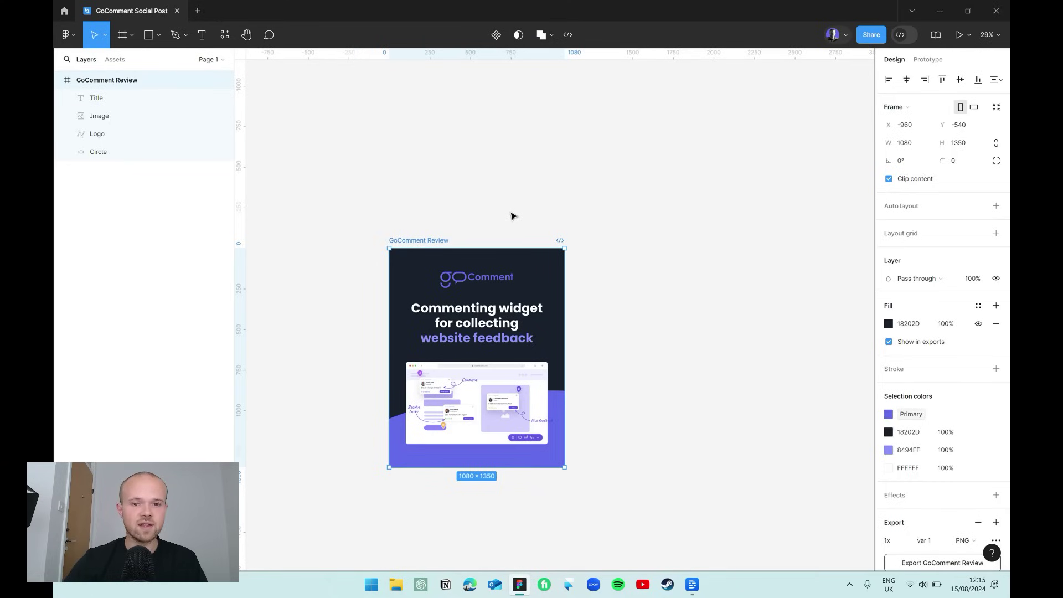
pyautogui.rightClick(422, 240)
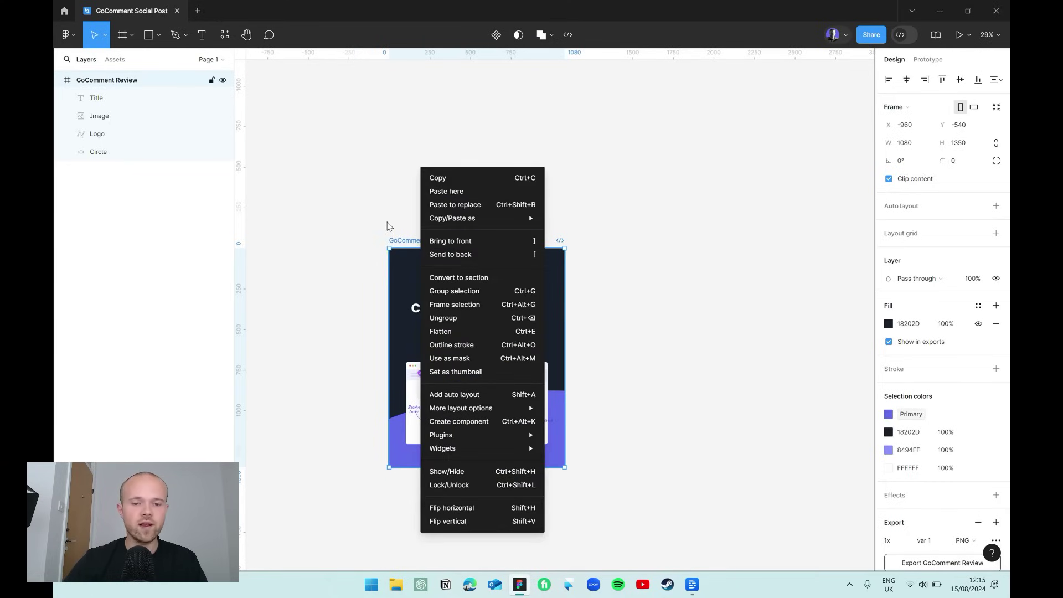
pyautogui.moveTo(449, 220)
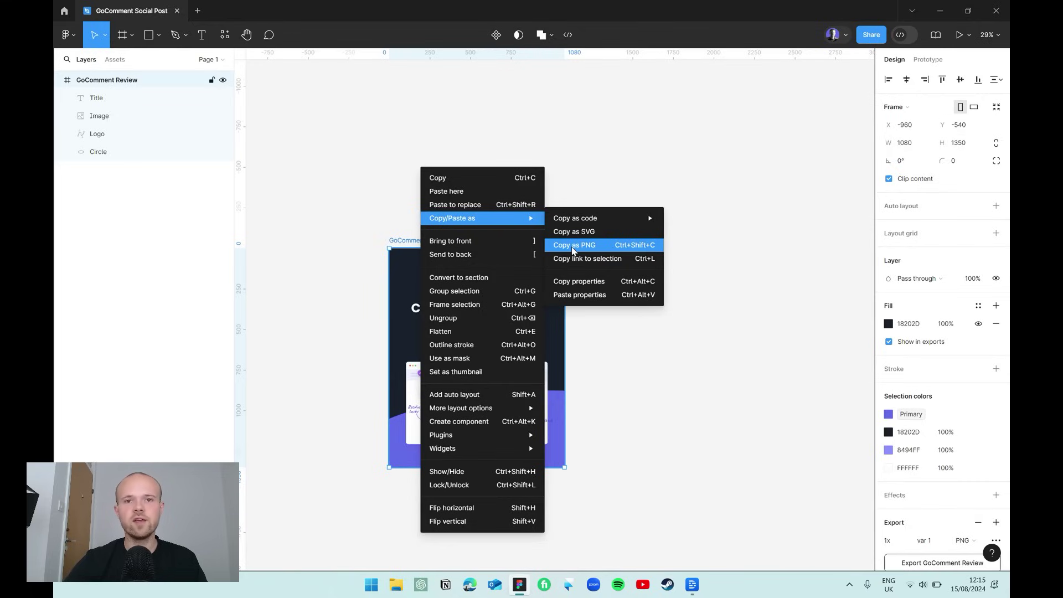
pyautogui.click(603, 161)
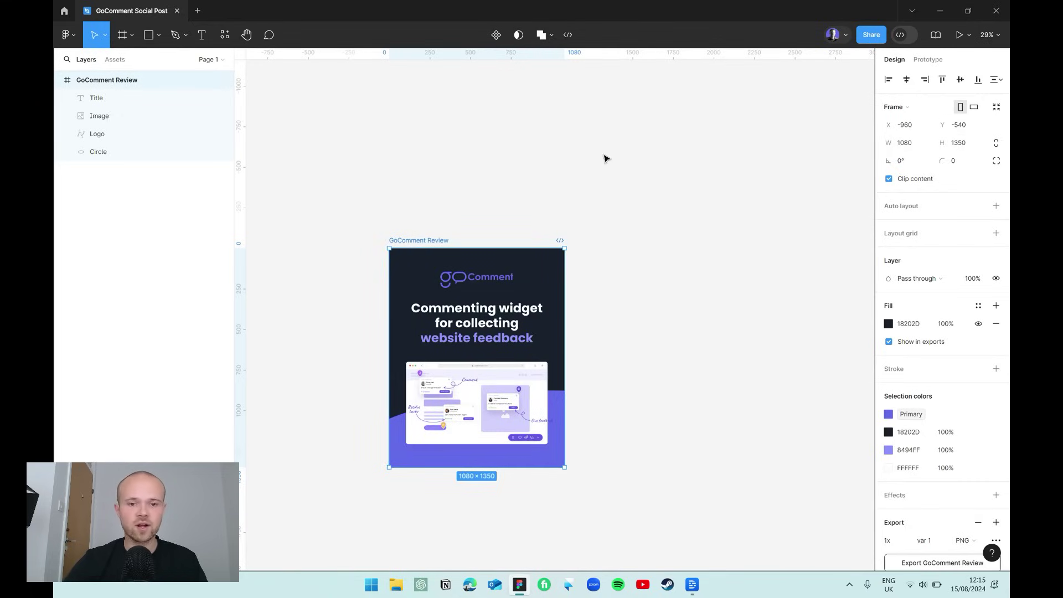
pyautogui.click(524, 199)
pyautogui.hscroll(5, 629, 190)
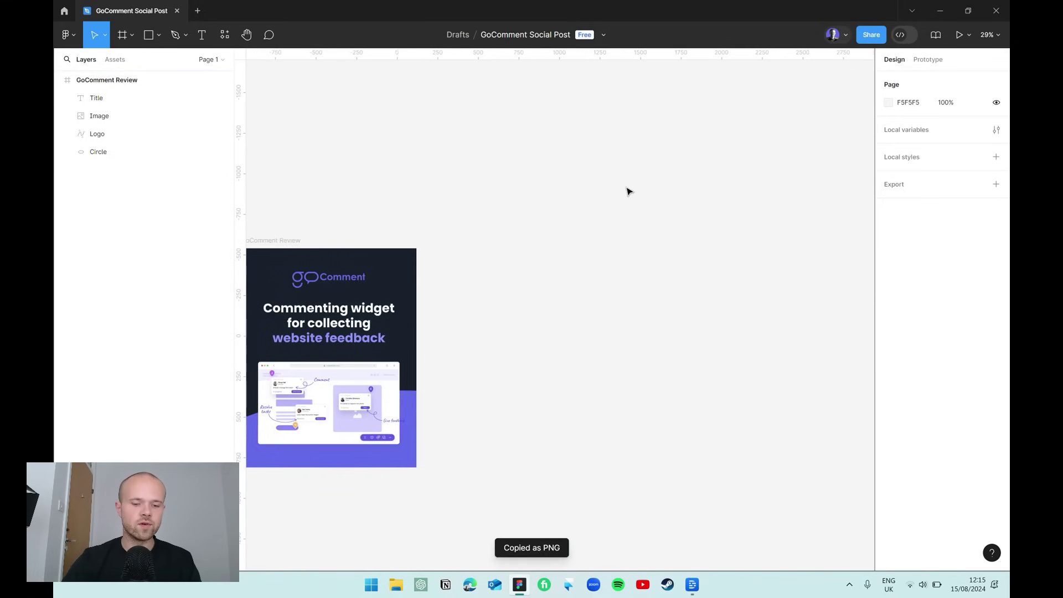
# - Paste the PNG as image 1 and place it right of the frame
pyautogui.hotkey('ctrl', 'v')
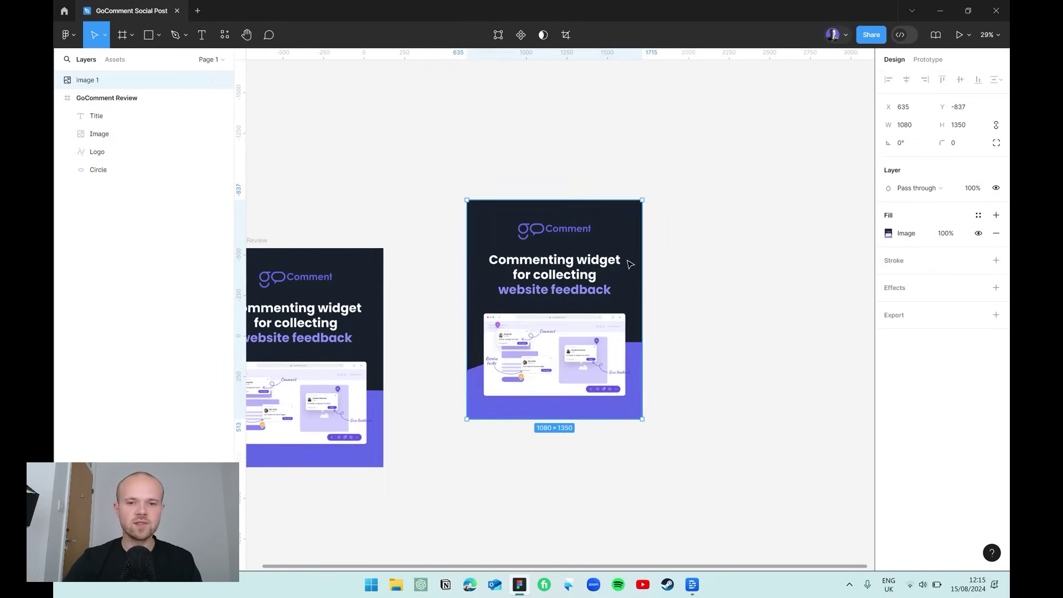
pyautogui.moveTo(563, 267); pyautogui.dragTo(593, 294)
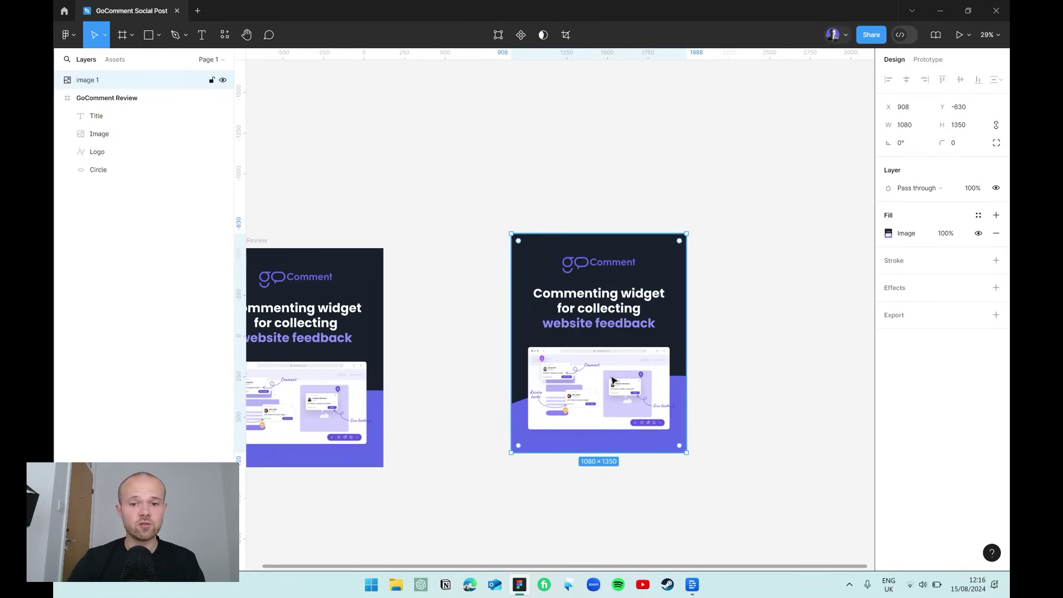
pyautogui.scroll(-3, 612, 380)
# - Copy the GoComment Review frame as a PNG again with Ctrl+Shift+C
pyautogui.click(379, 286)
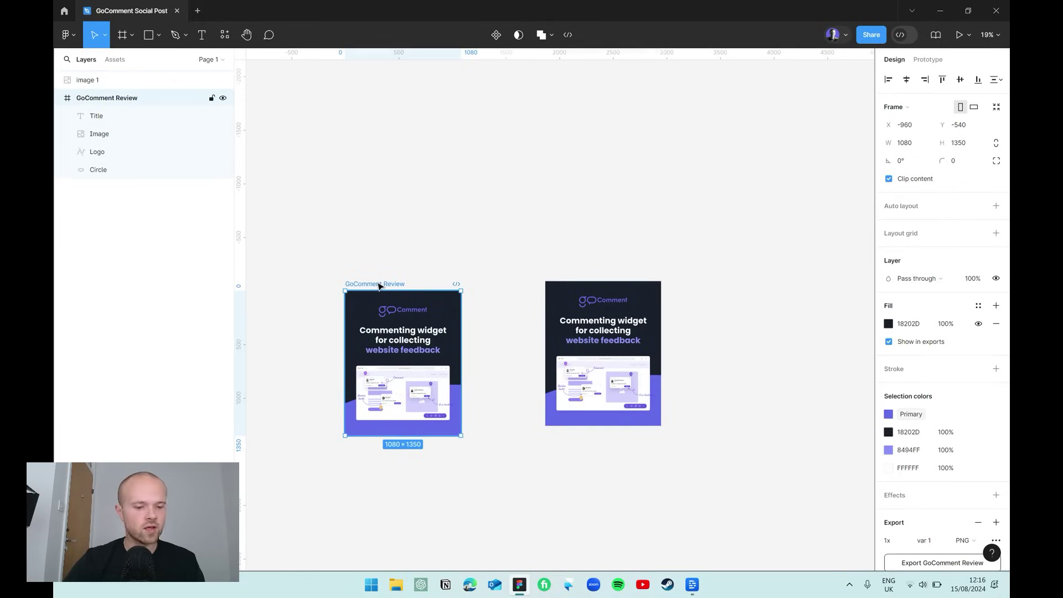
pyautogui.hotkey('ctrl', 'shift', 'c')
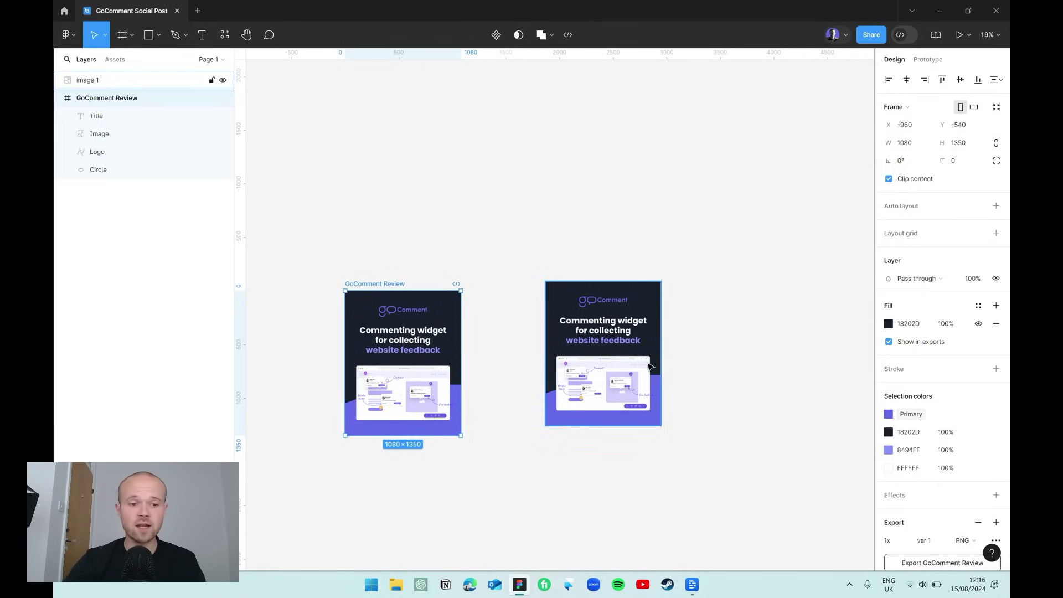
pyautogui.scroll(-2, 651, 366)
pyautogui.hscroll(-2, 651, 365)
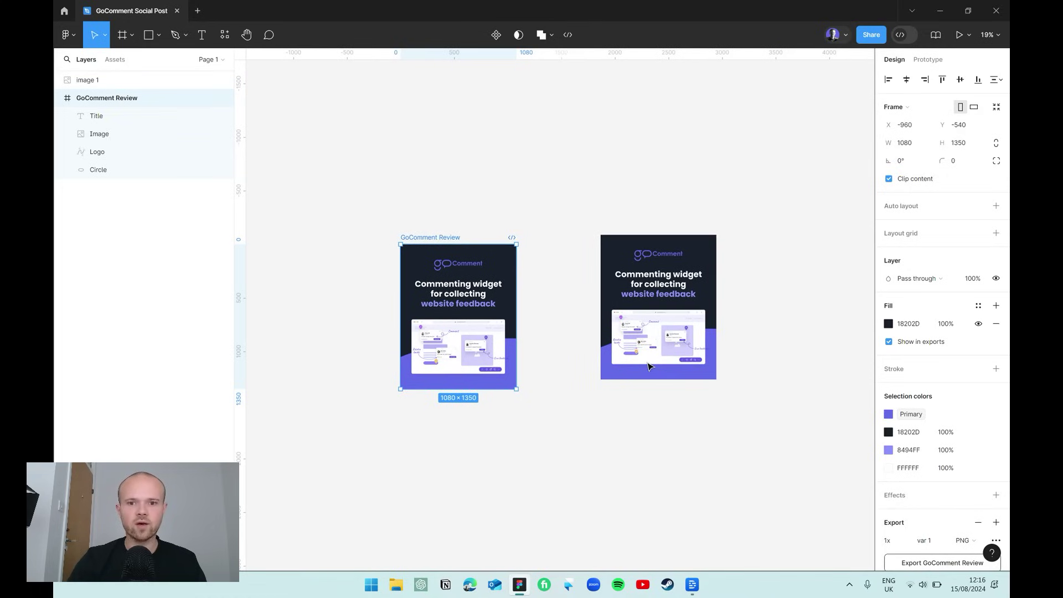